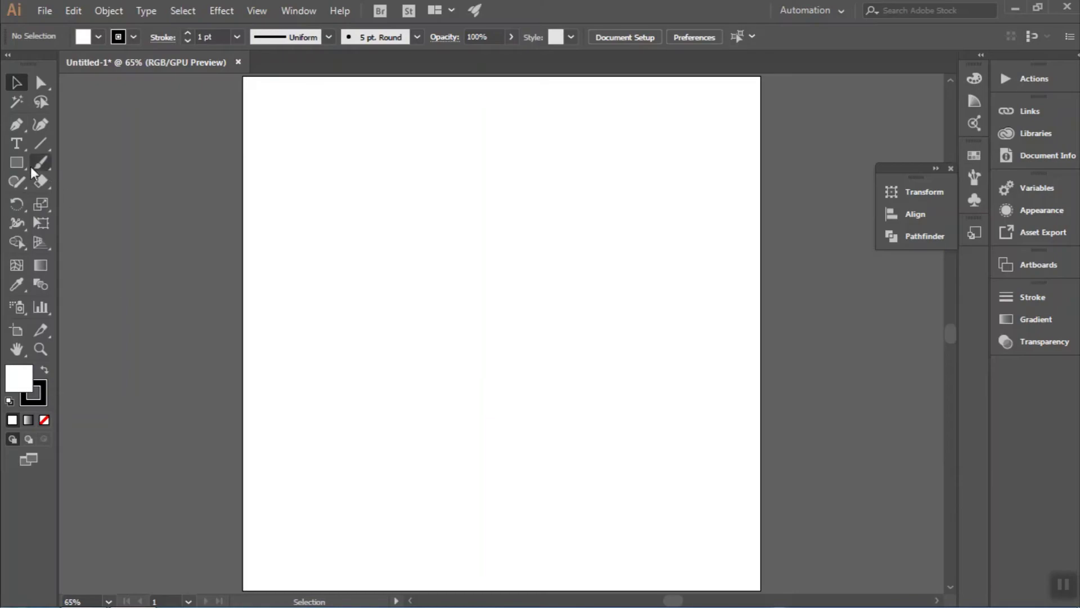
Step: Pick the Rectangle tool in the blank Untitled-1 document
left_click(23, 163)
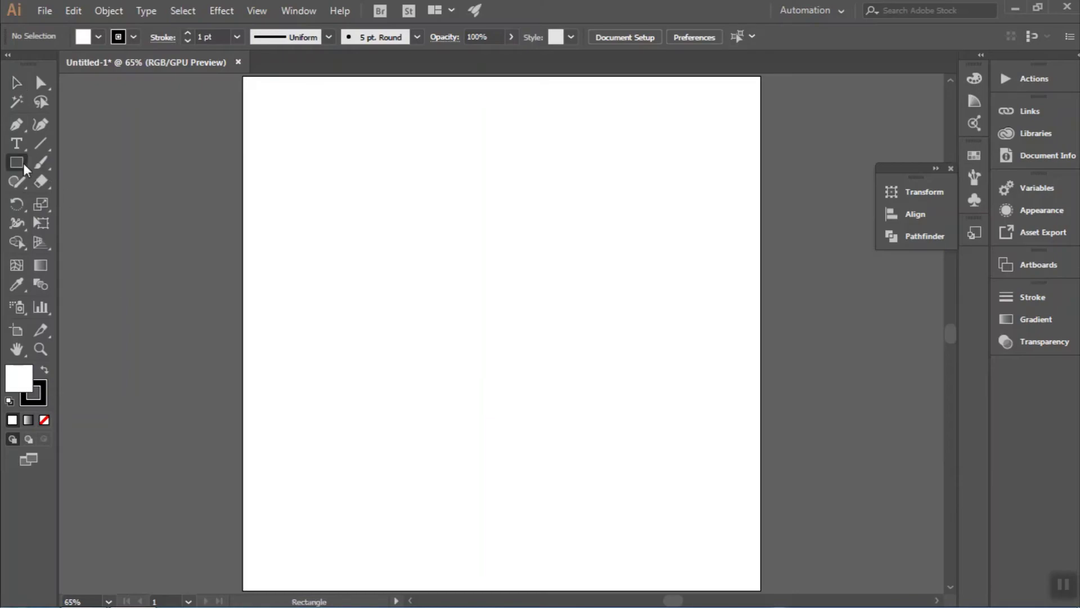
Step: Create a 300 × 280 px rectangle with no outline
left_click(407, 274)
type("300")
key("Tab")
type("2")
key("Return")
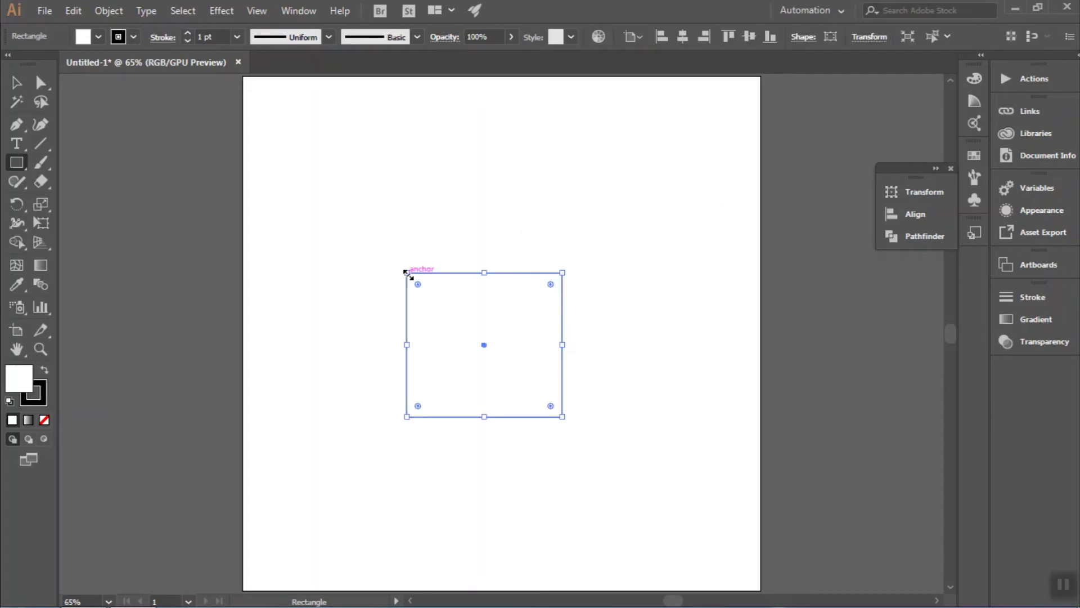
left_click(33, 393)
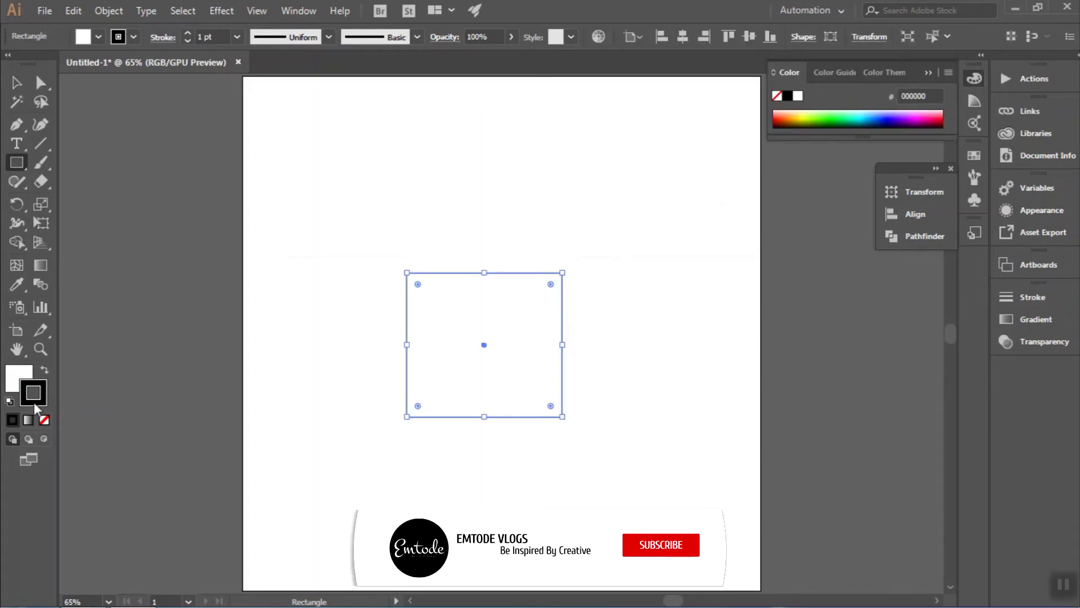
left_click(45, 419)
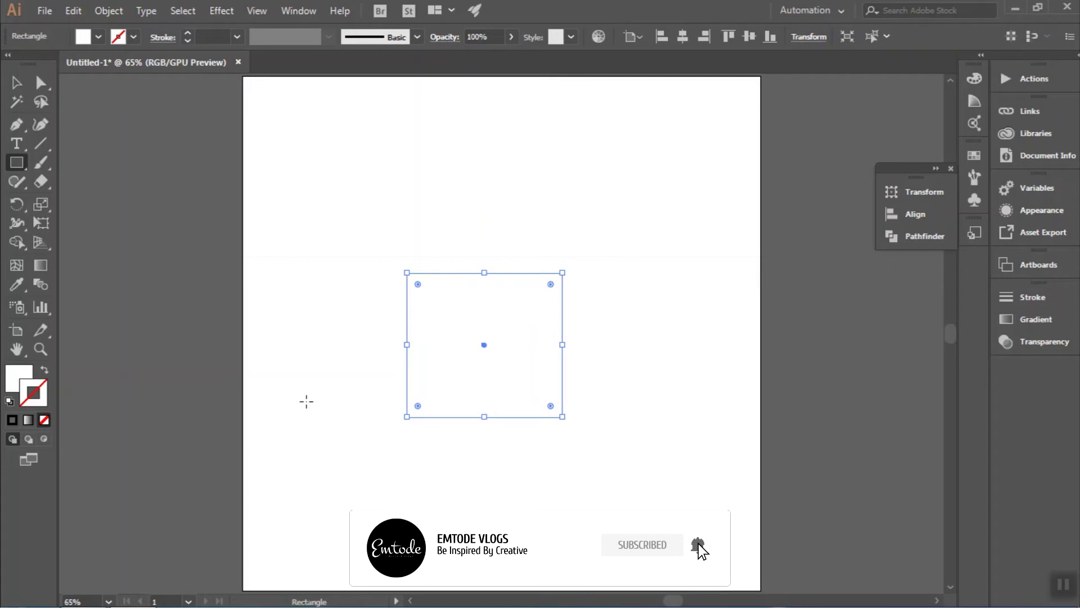
Step: Move the rectangle above the artboard's centre and fill it solid black
key("v")
left_click(450, 431)
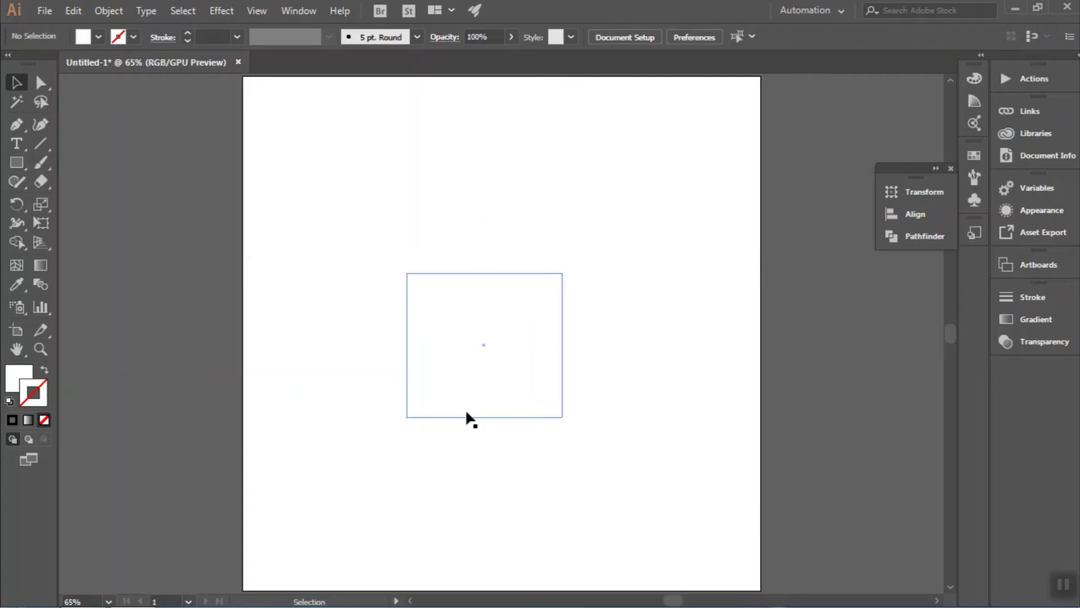
left_click_drag(466, 415, 463, 338)
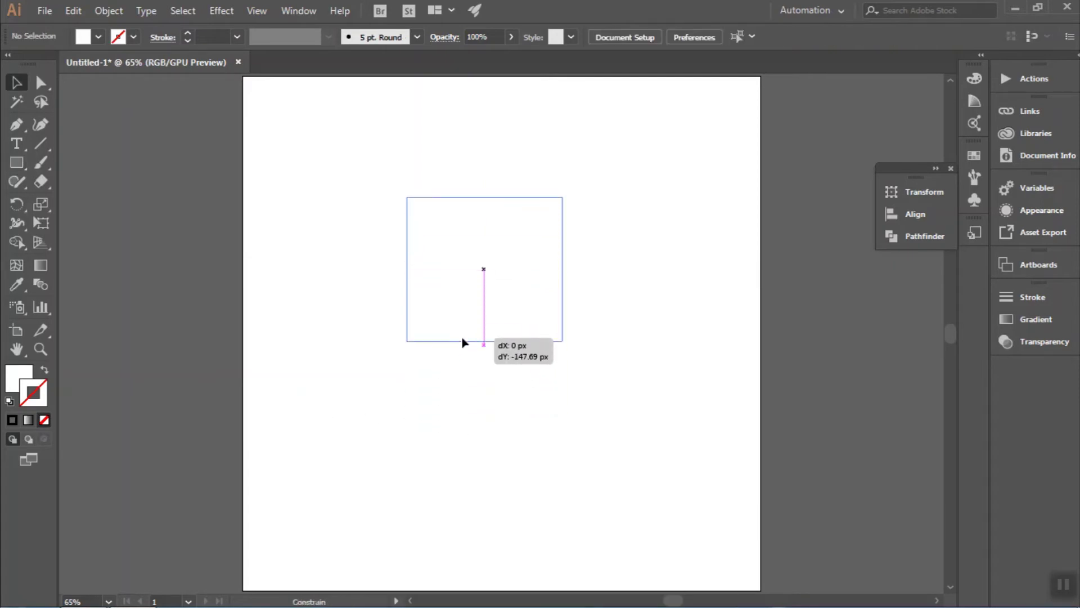
left_click_drag(462, 338, 461, 338)
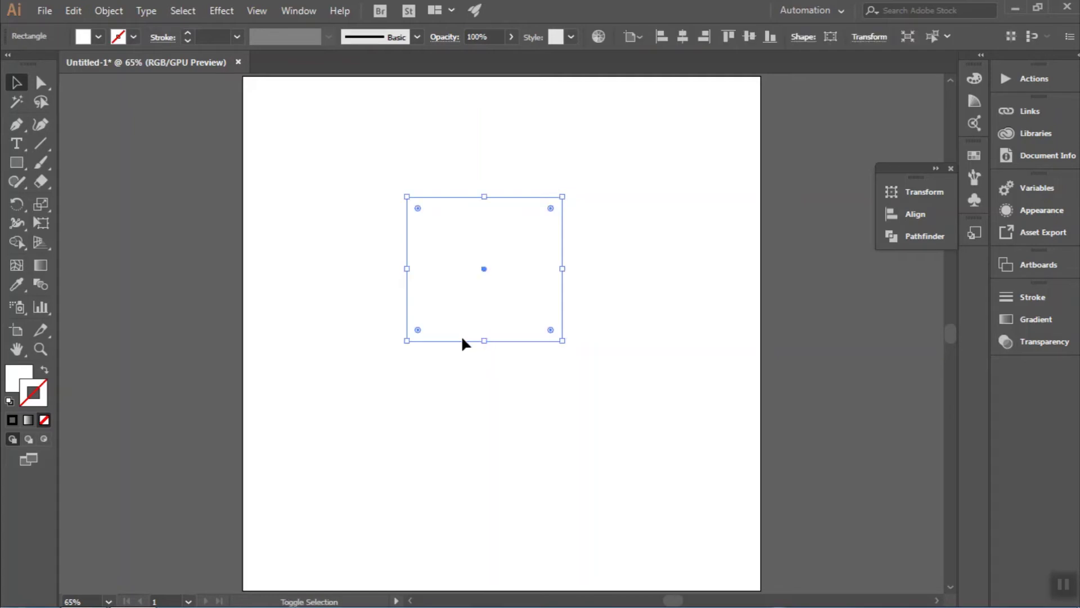
left_click(9, 375)
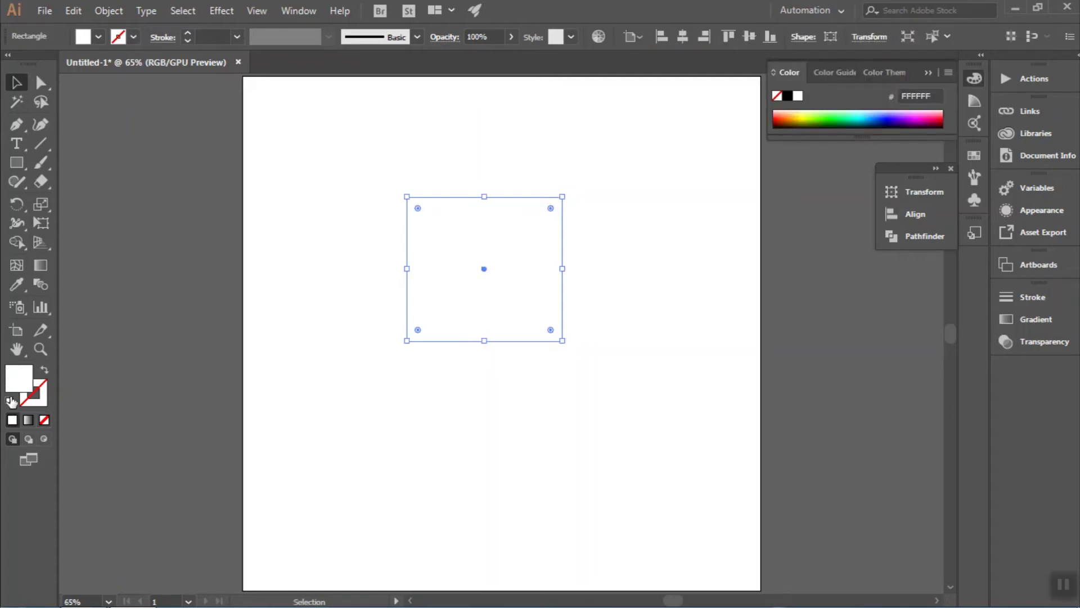
double_click(11, 391)
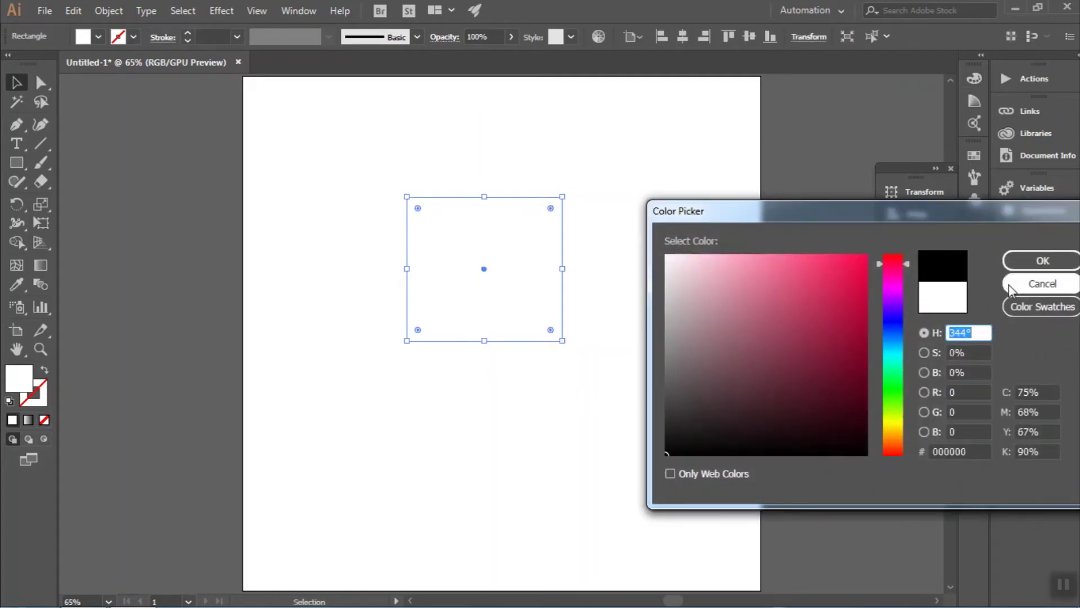
left_click(1024, 259)
left_click(668, 384)
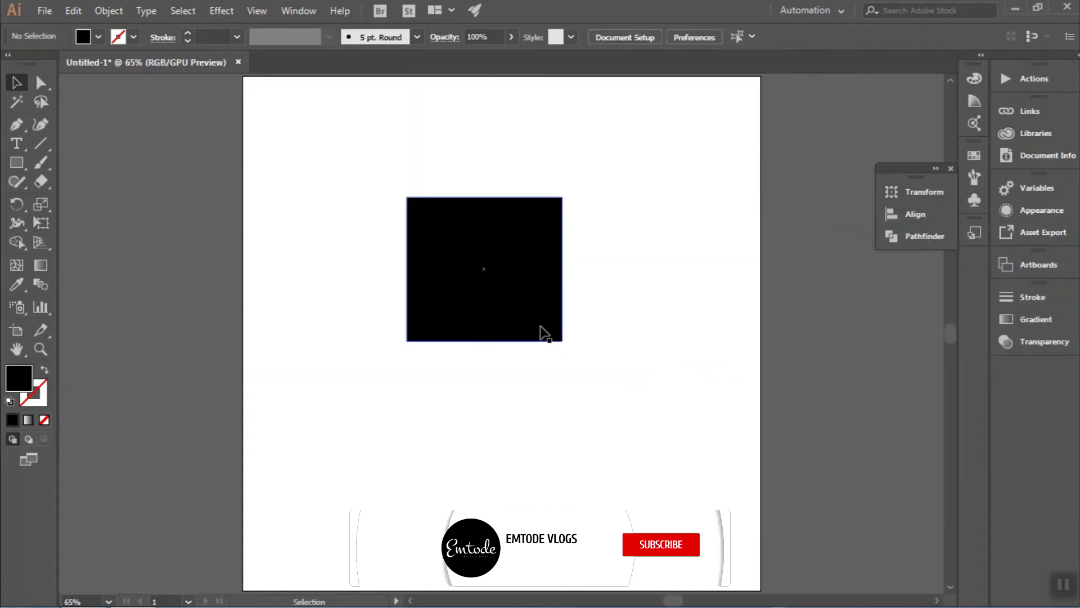
Step: Duplicate the rectangle directly below itself and set the copy's width to 330 px
left_click_drag(544, 333, 540, 475)
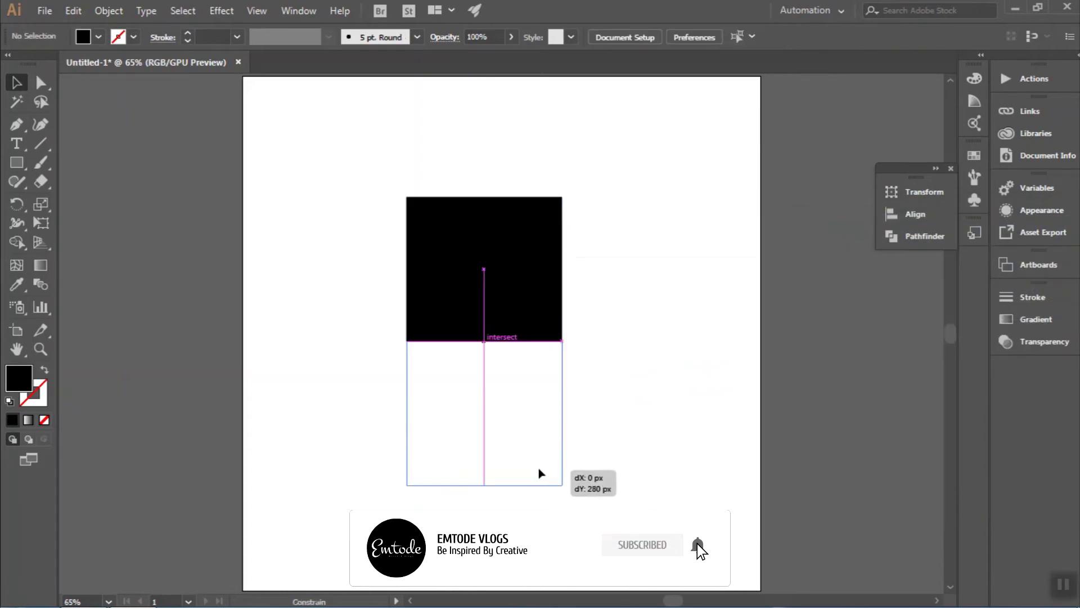
left_click_drag(540, 474, 541, 474)
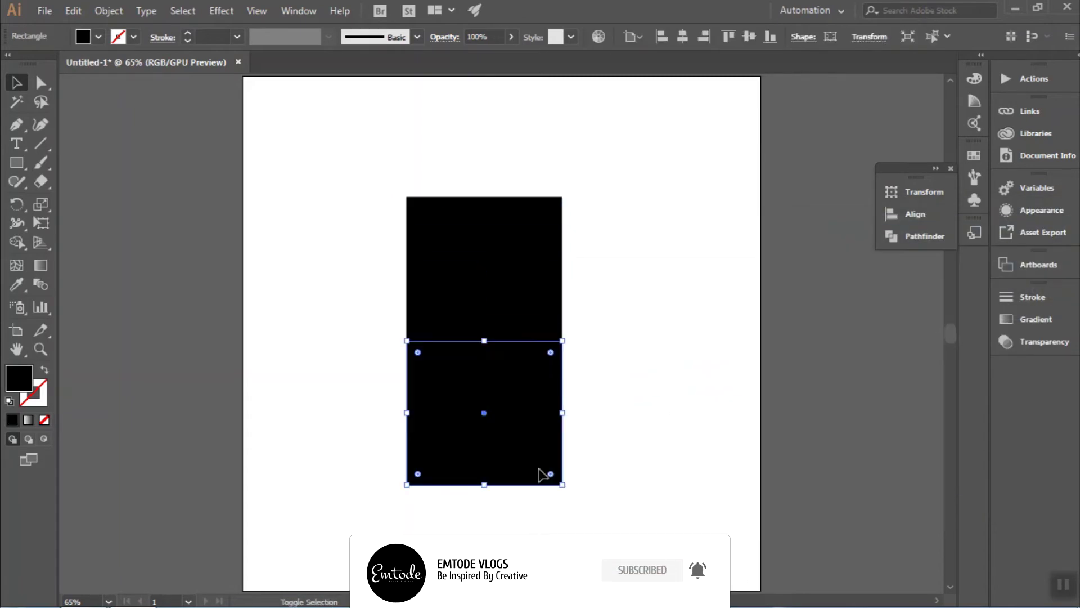
left_click(869, 38)
double_click(824, 63)
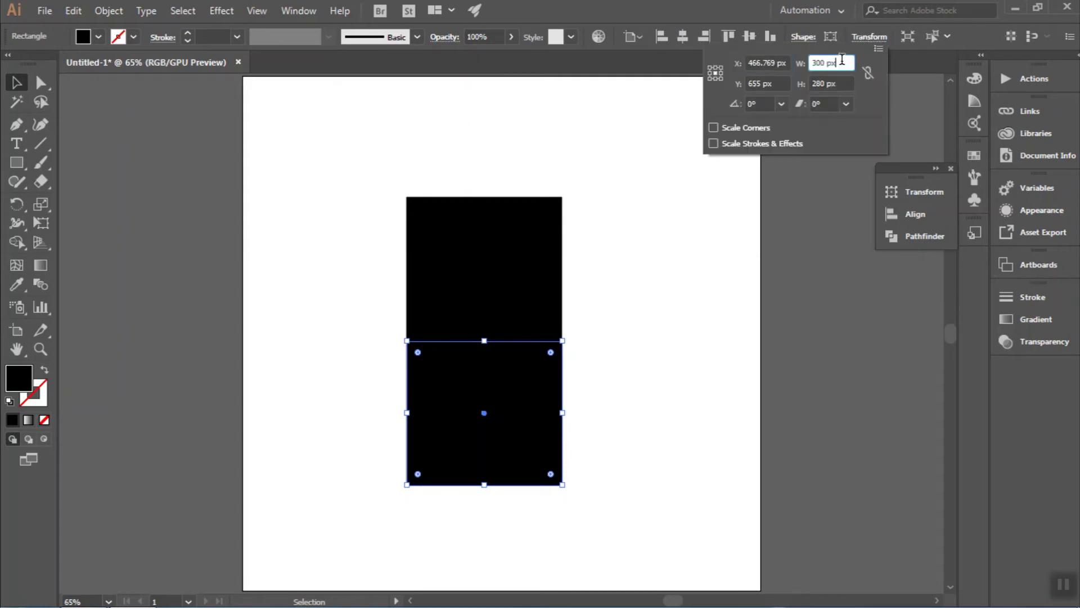
type("330")
key("Return")
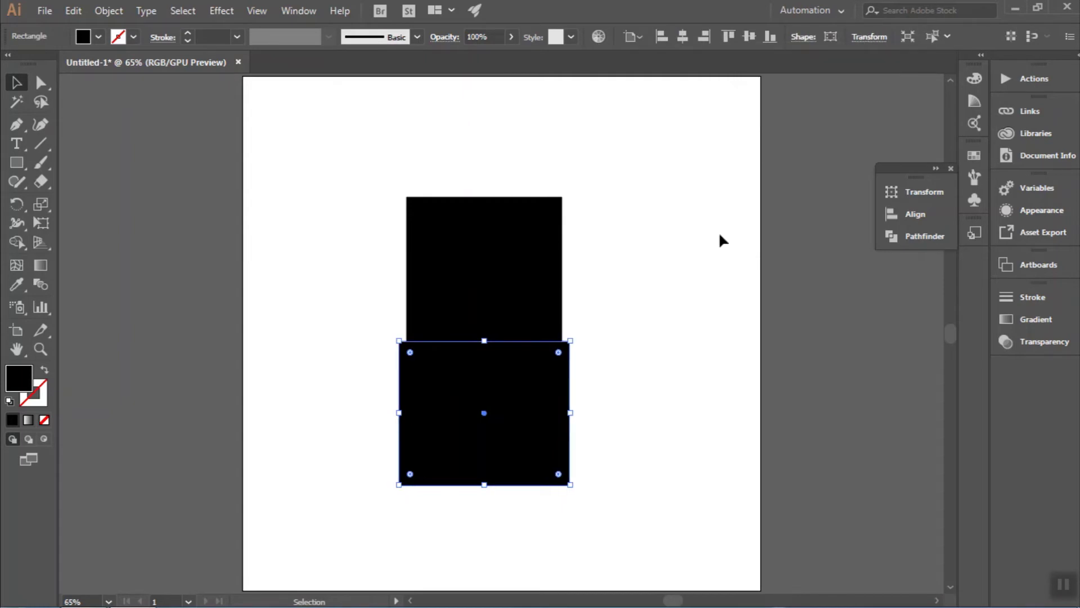
Step: Align the copy's left edge with the original and turn both into unfilled black outlines
left_click(722, 241)
left_click_drag(536, 400, 543, 401)
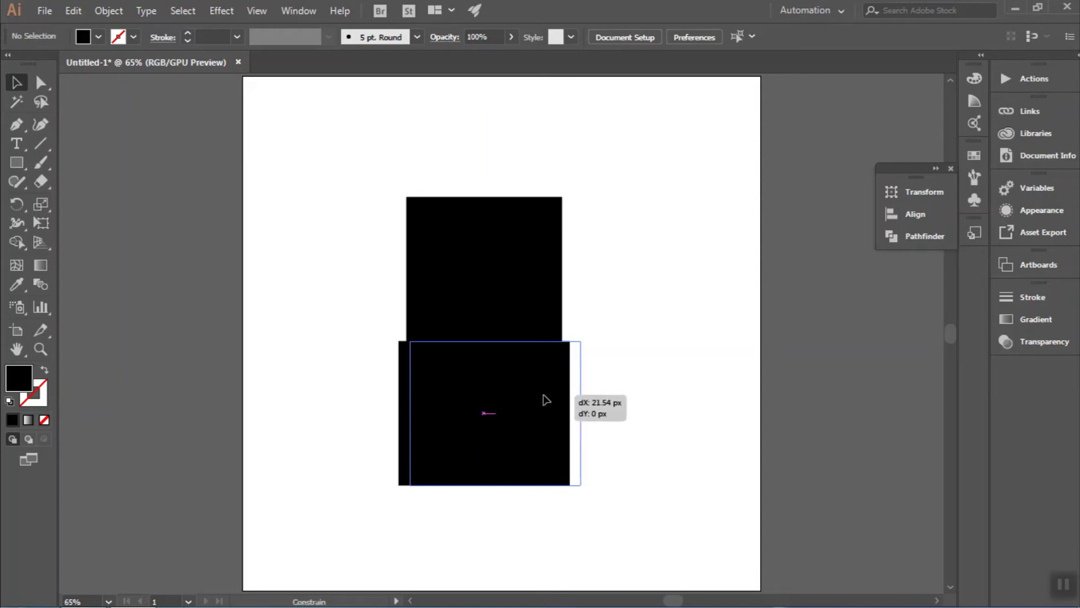
left_click(651, 400)
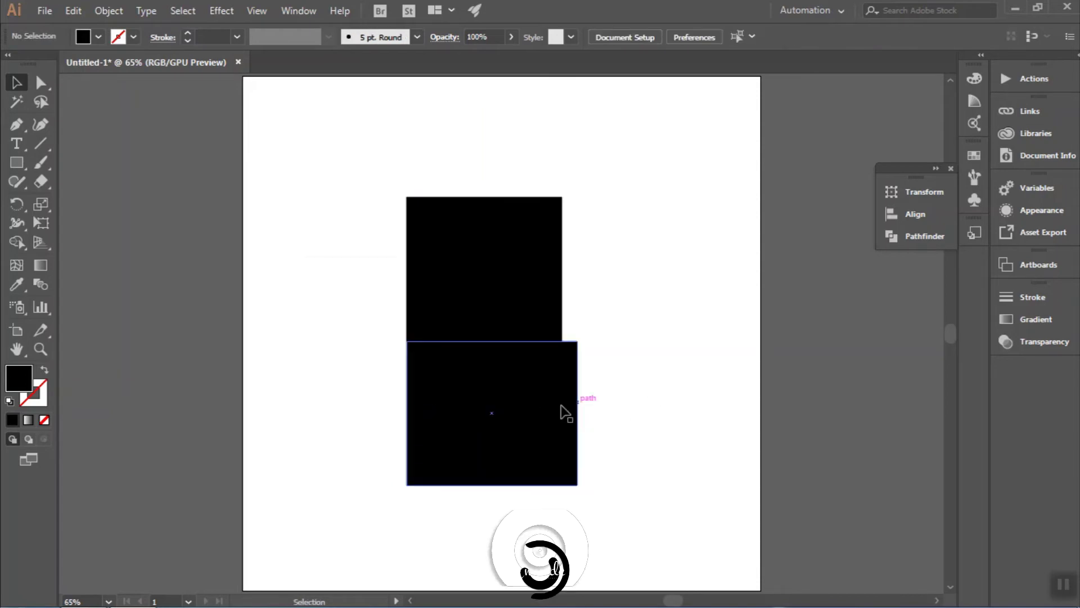
left_click(557, 416)
left_click(525, 294, "shift")
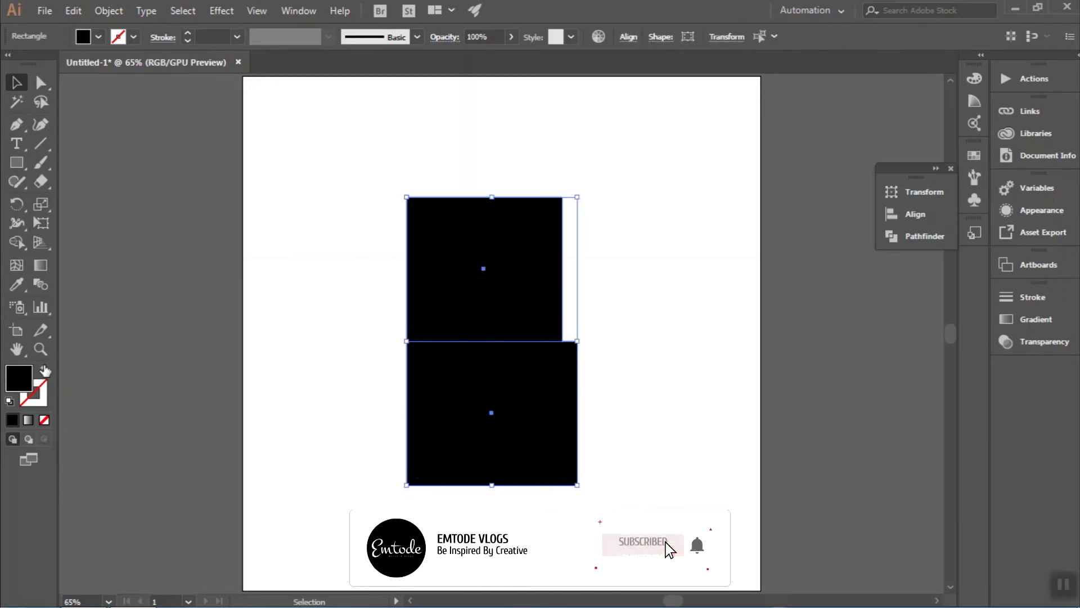
left_click(44, 370)
double_click(205, 37)
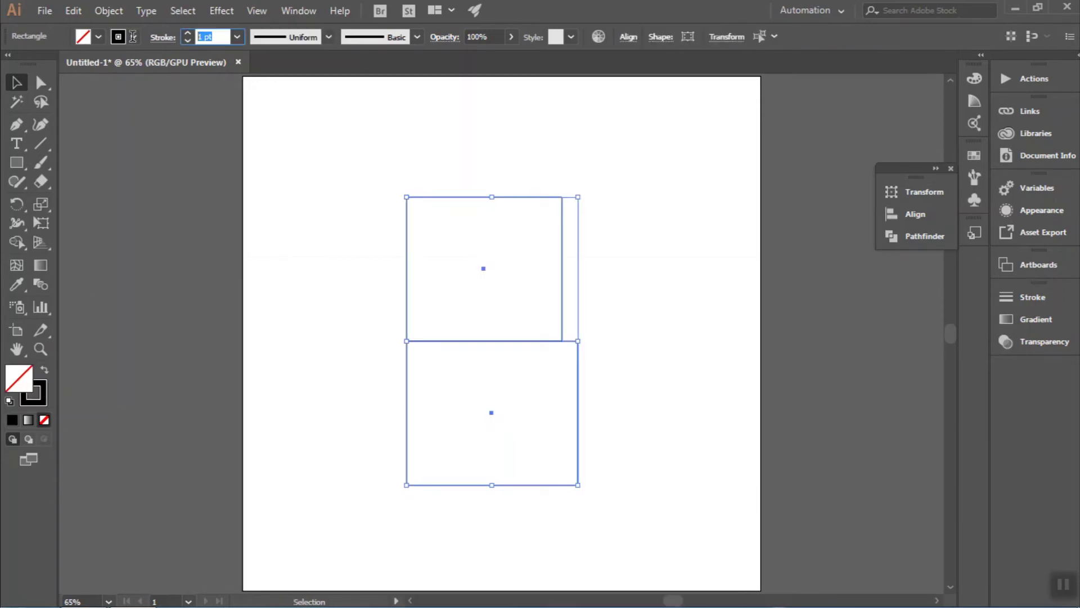
Step: Set both rectangles' stroke weight to 50 pt
type("50")
key("Return")
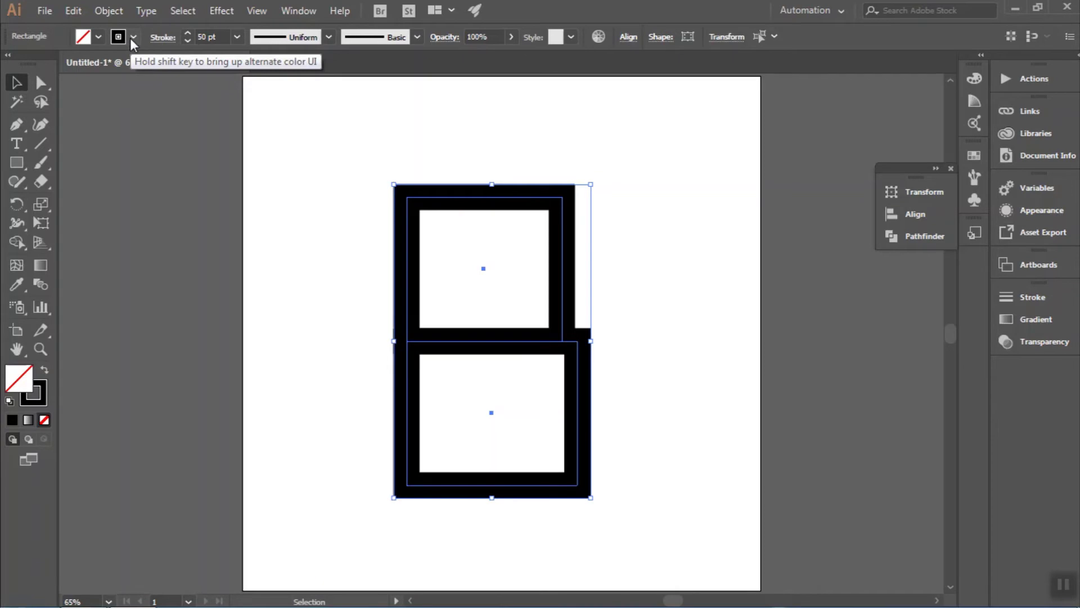
left_click(612, 240)
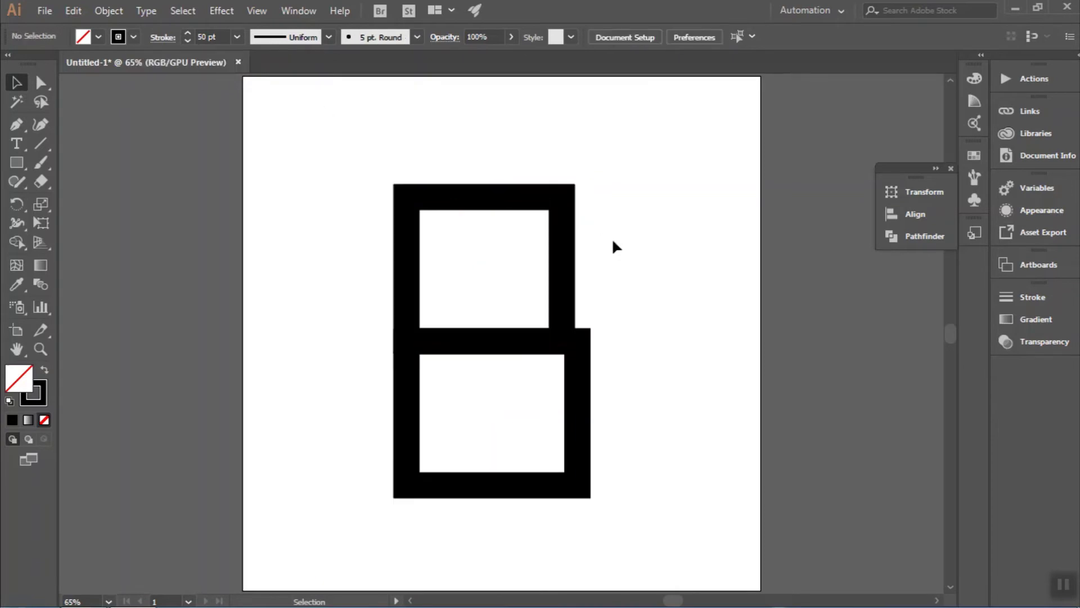
left_click(565, 259)
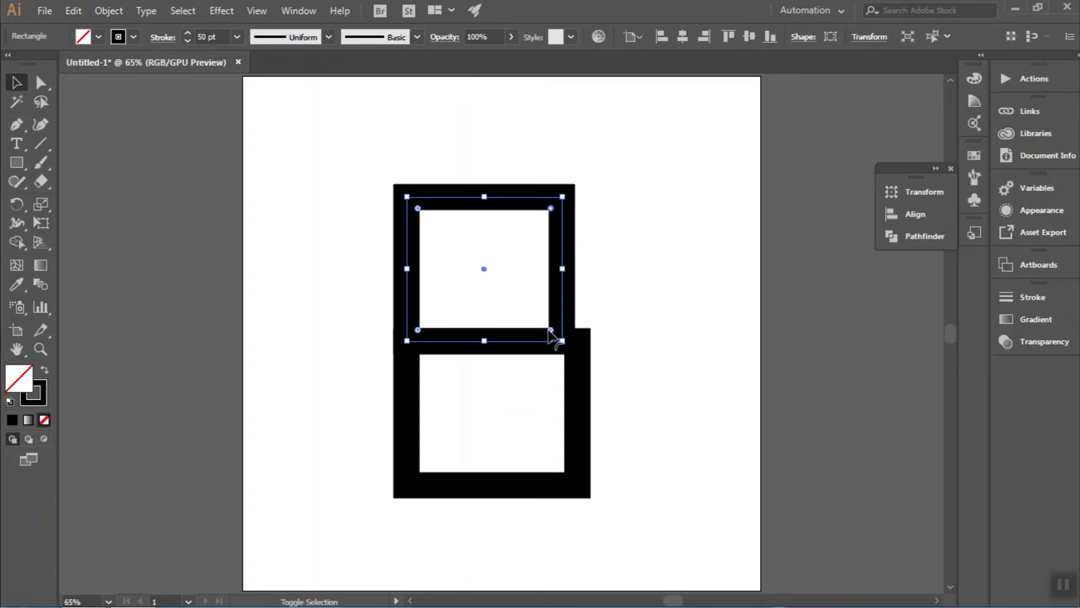
Step: Round the upper rectangle's top-right and bottom-right corners to 80 px
key("shift+F8")
left_click(825, 340)
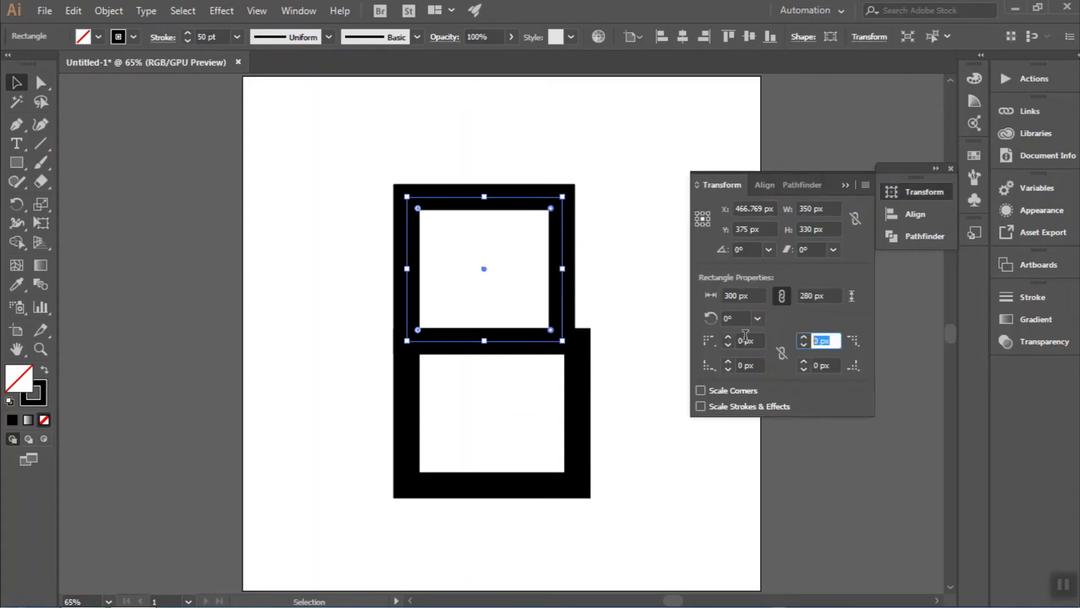
type("80")
key("Tab")
type("80")
key("Return")
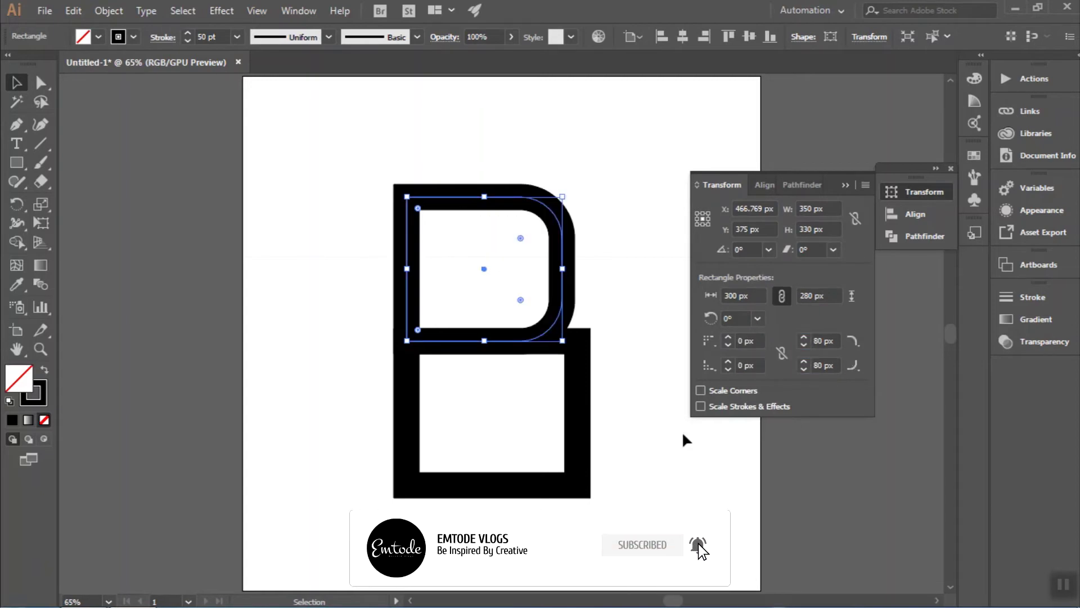
Step: Round the lower rectangle's top-right and bottom-right corners to 80 px as well
left_click(577, 430)
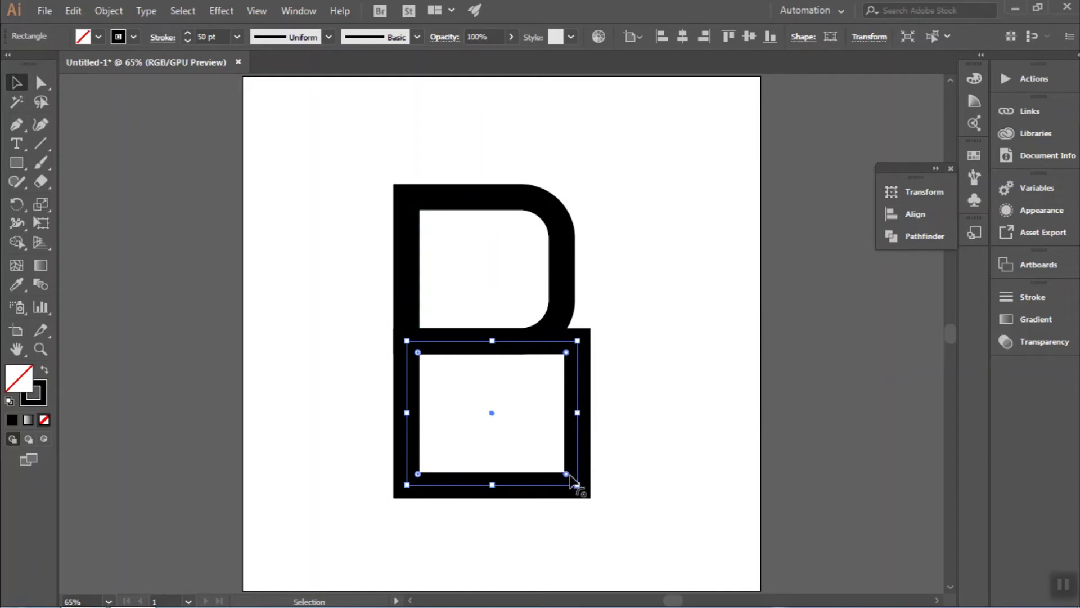
left_click(925, 192)
left_click(830, 341)
type("80")
key("Tab")
type("8")
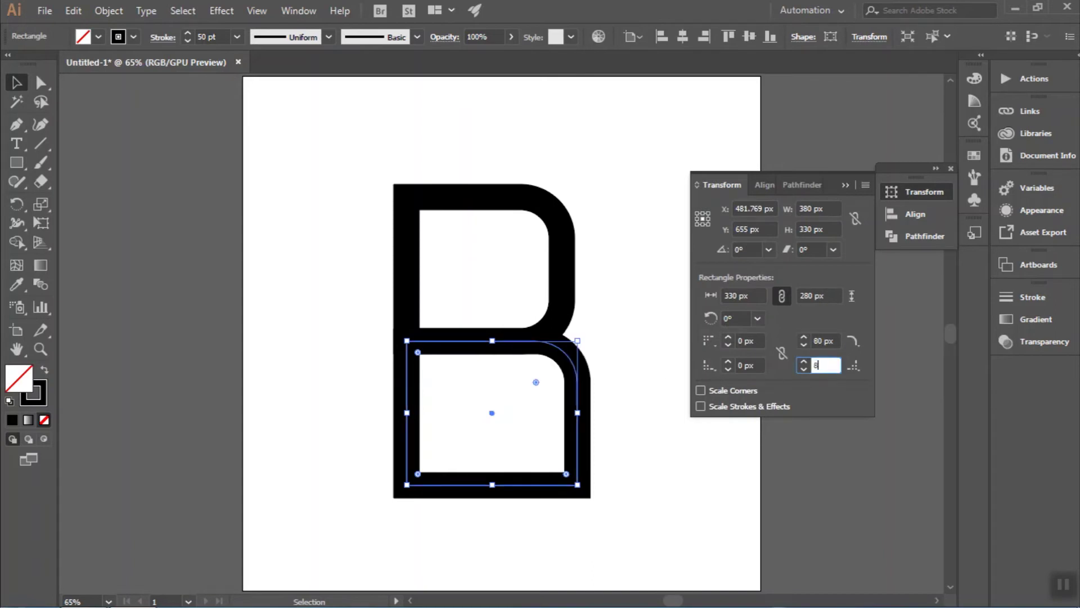
type("0")
key("Return")
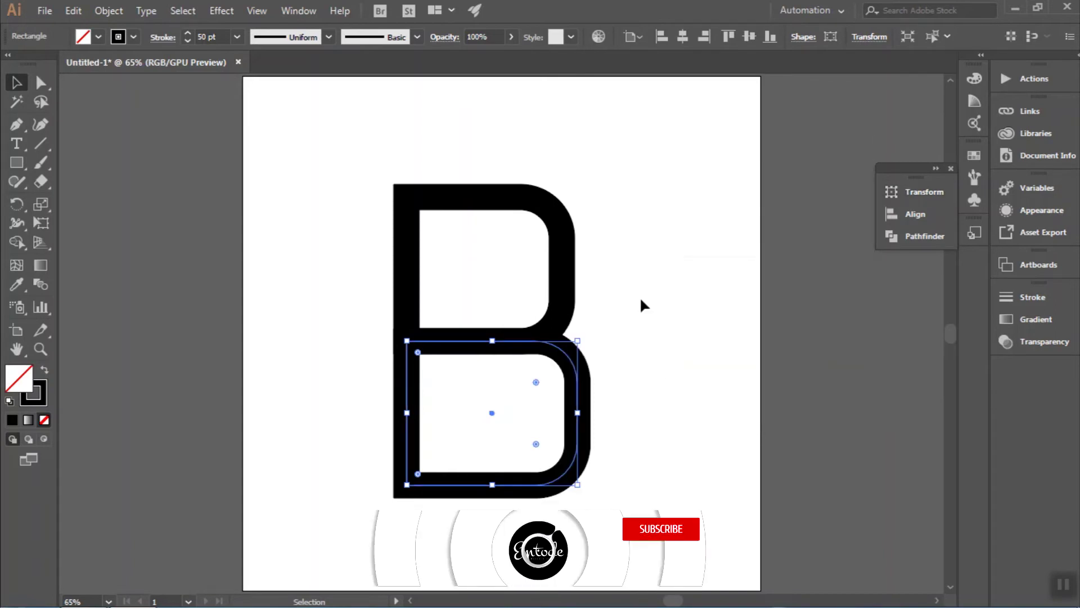
left_click(638, 303)
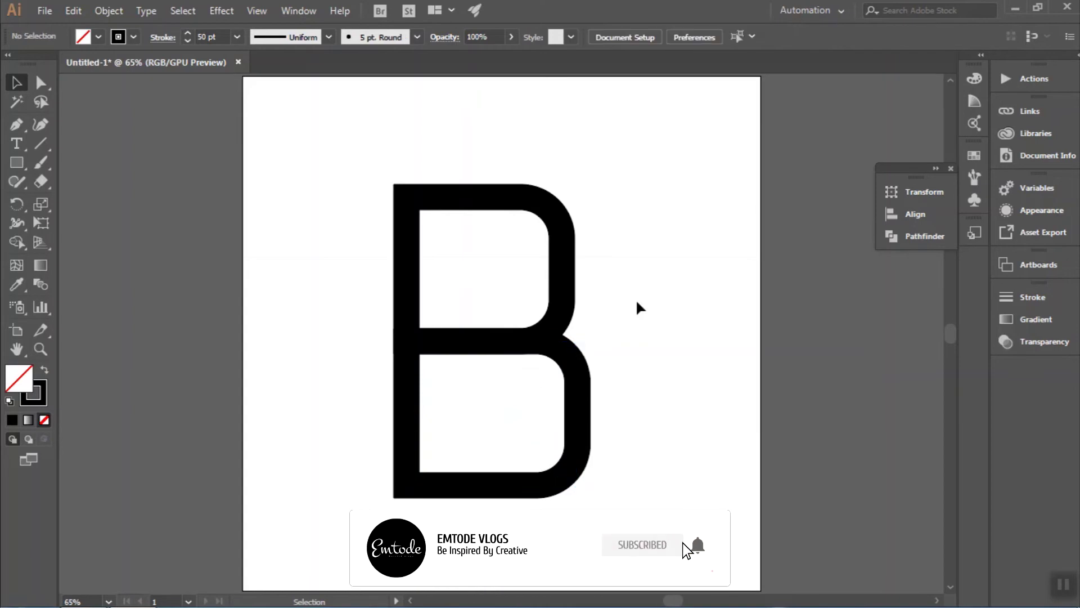
key("m")
key("shift+x")
Step: Create a small 50 px black square
left_click(636, 282)
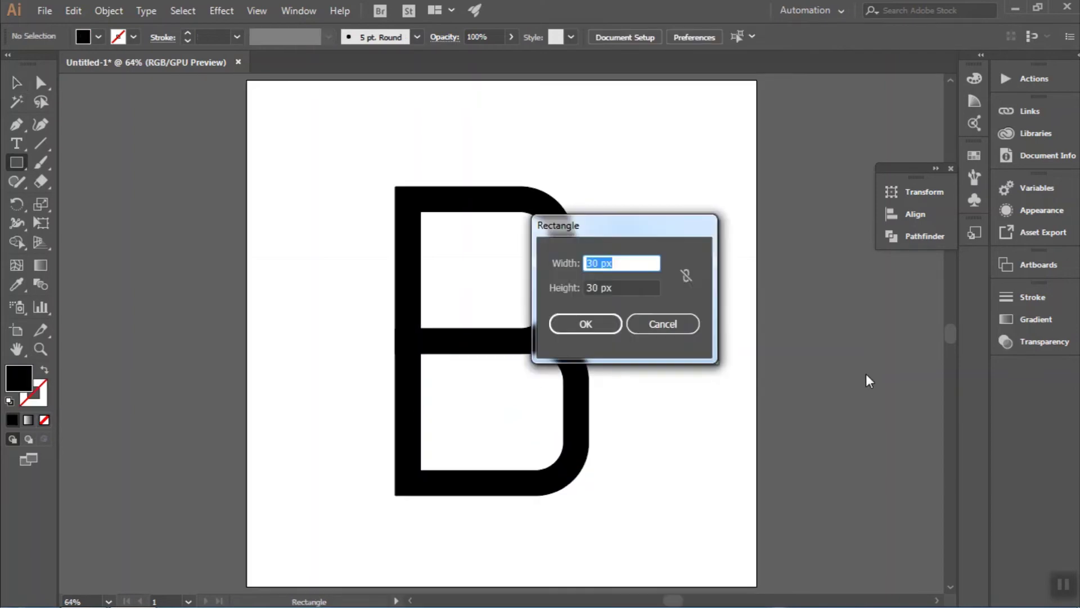
type("0")
key("Tab")
type("50")
key("Return")
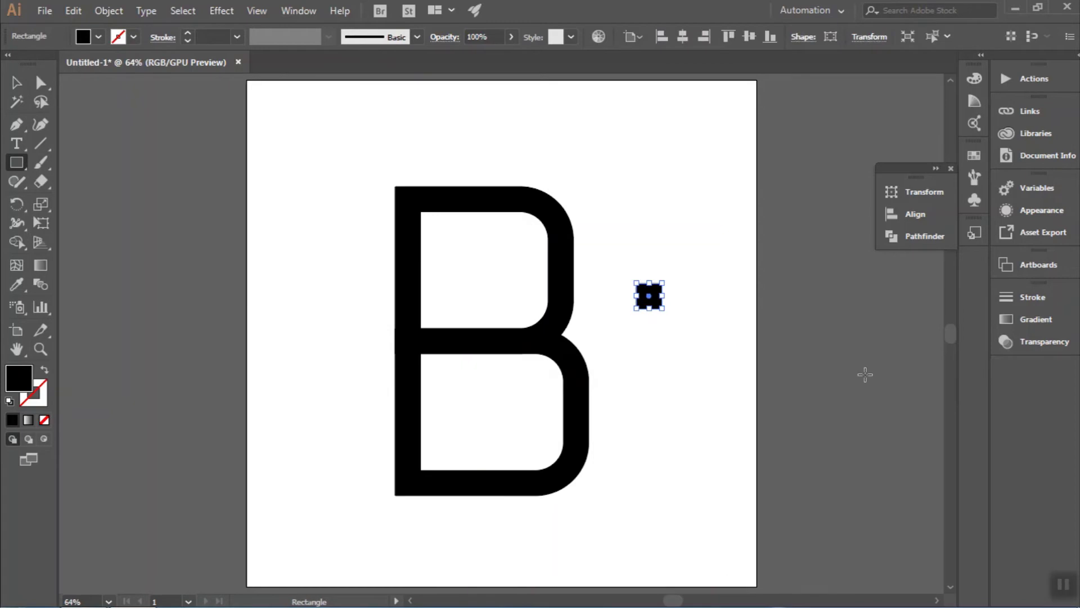
Step: Place the square at the B's top-left corner and a copy at its bottom-left corner
key("v")
left_click(634, 390)
mouse_move(652, 299)
left_mouse_down()
mouse_move(433, 231)
mouse_move(383, 200)
left_mouse_up()
left_click(378, 204)
left_click_drag(378, 203, 377, 485)
left_click(619, 498)
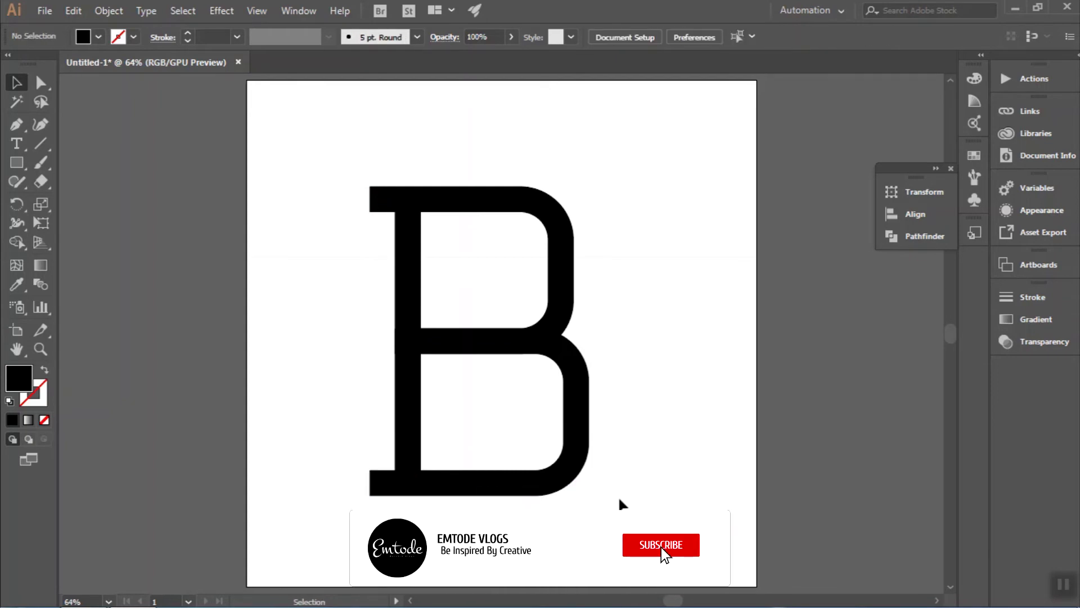
Step: Delete one anchor from each square to turn them into triangular wedge serifs
left_click(373, 210)
key("p")
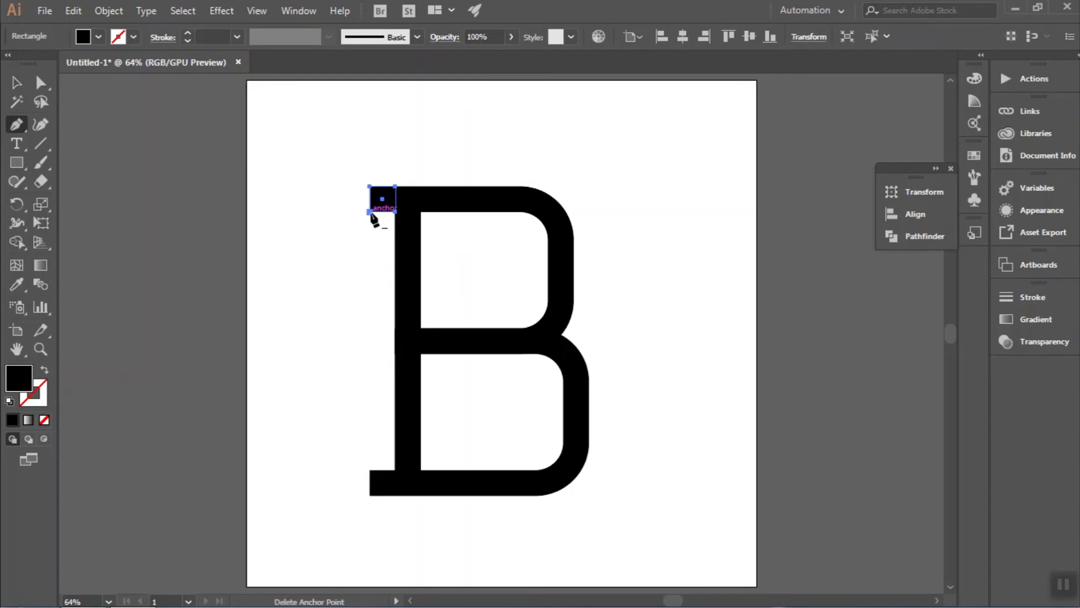
left_click(370, 212)
key("v")
left_click(325, 381)
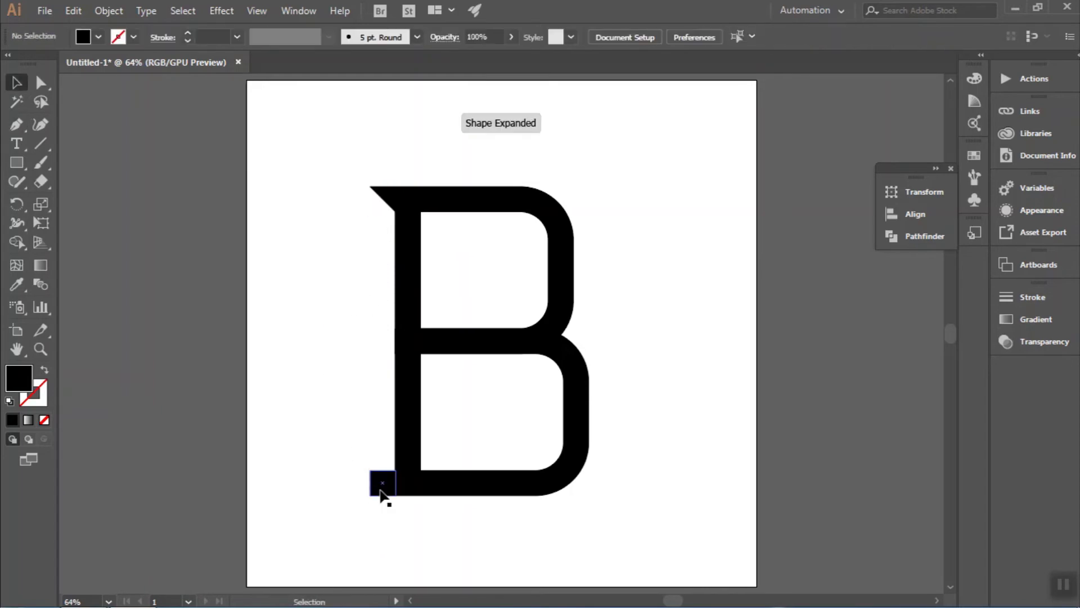
left_click(378, 492)
key("p")
left_click(370, 470)
key("v")
left_click(692, 448)
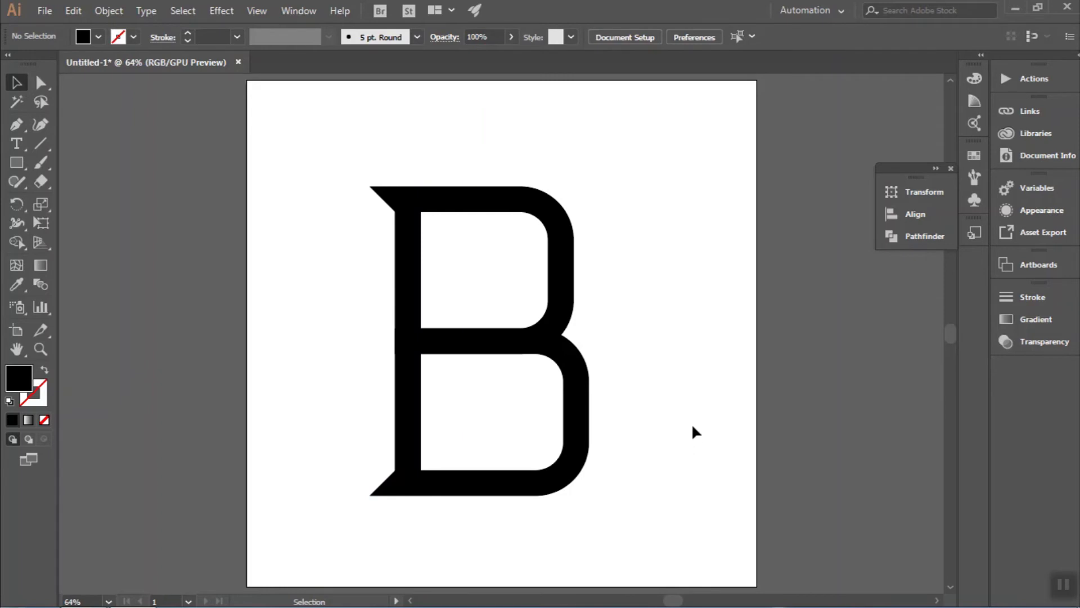
Step: Expand the B's thick outline stroke into a solid shape
left_click_drag(575, 294, 416, 371)
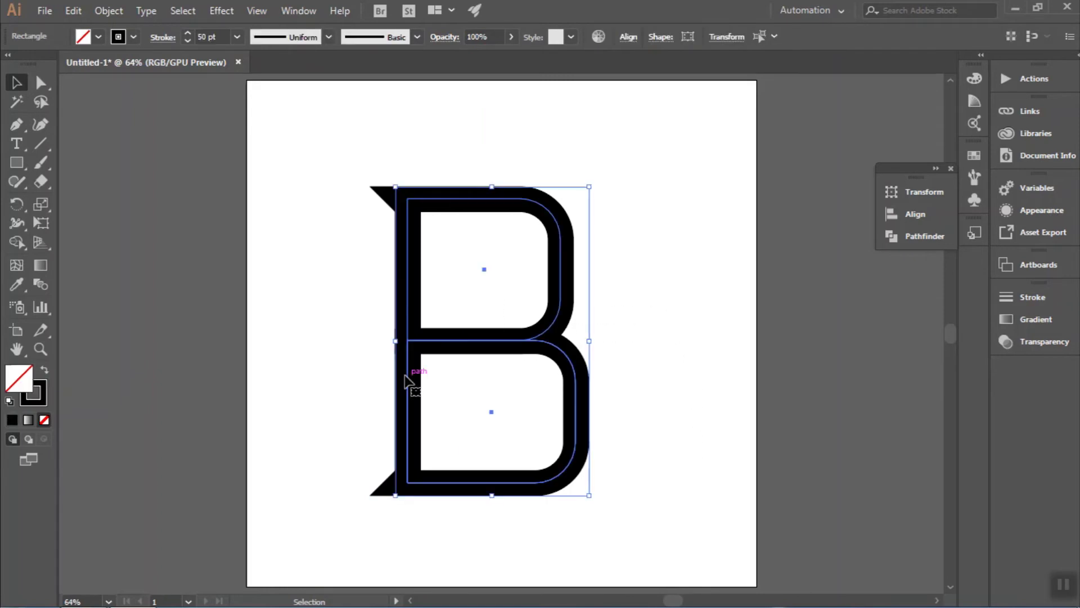
left_click(109, 10)
left_click(120, 181)
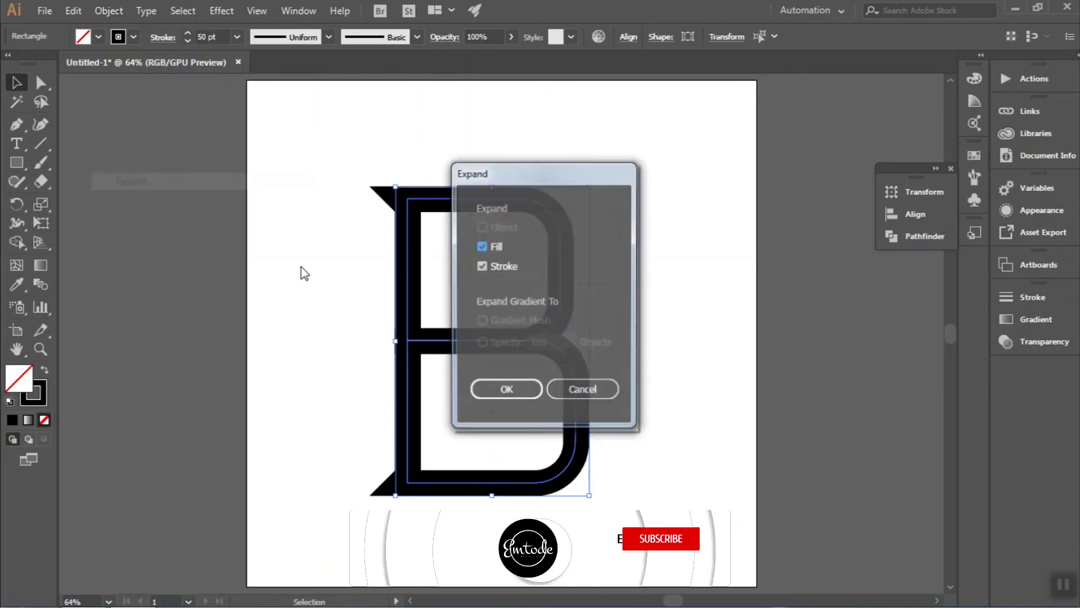
left_click(509, 391)
left_click(666, 415)
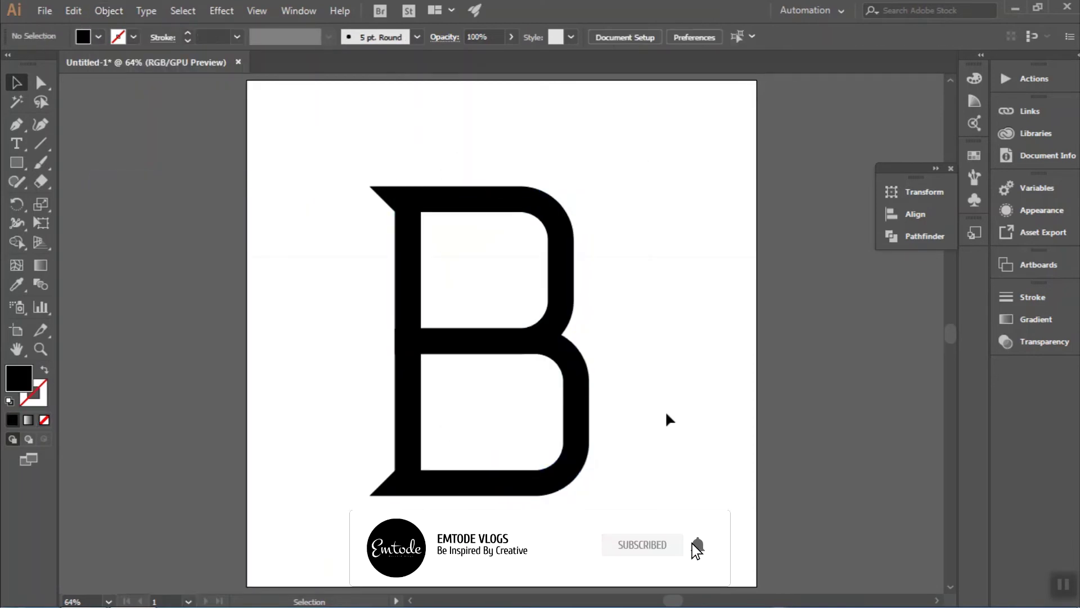
key("m")
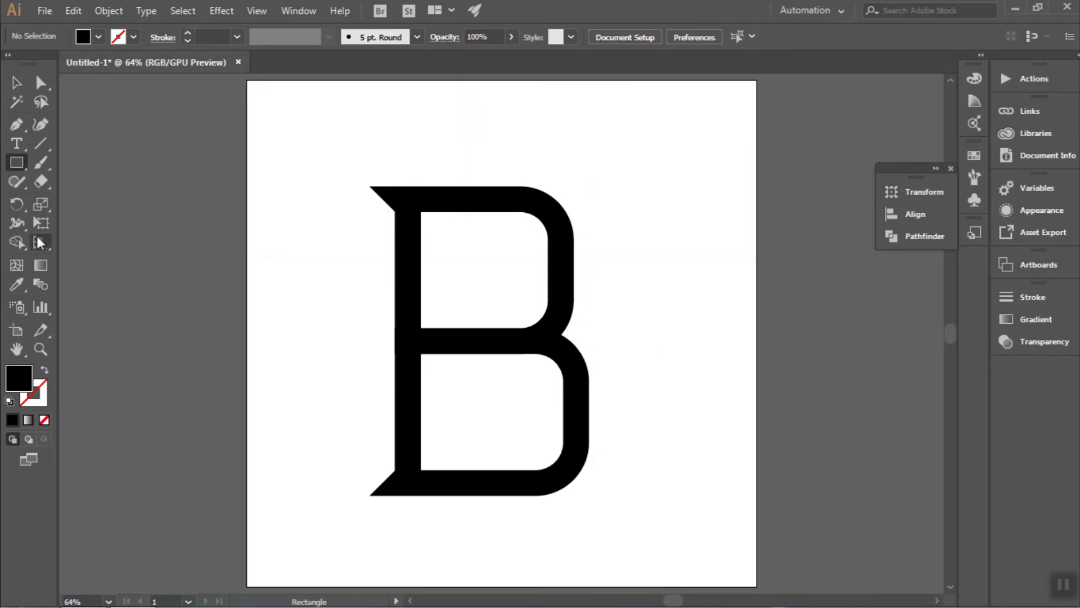
Step: Create a 530 × 280 px black rectangle
left_click(635, 291)
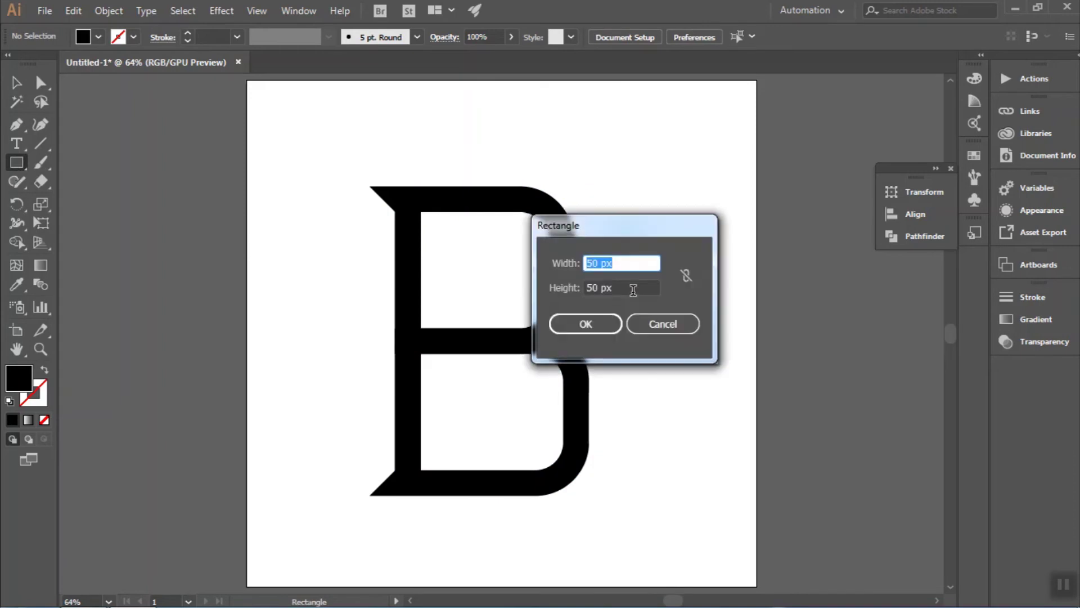
type("530")
key("Tab")
type("280")
key("Return")
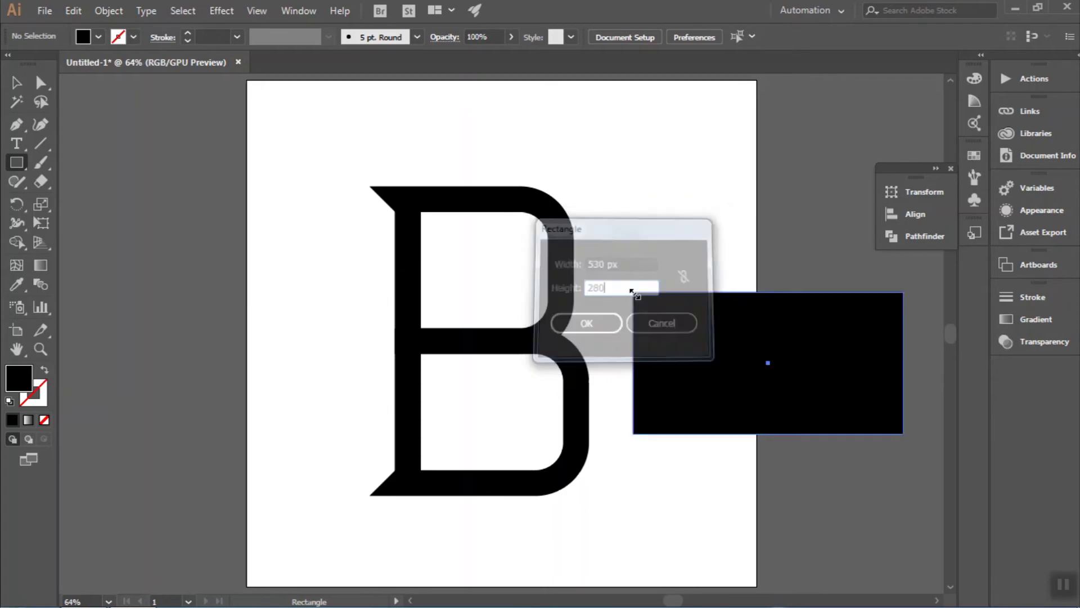
Step: Centre the rectangle on the artboard, nudge it slightly left, and make it an unfilled outline
left_click(683, 42)
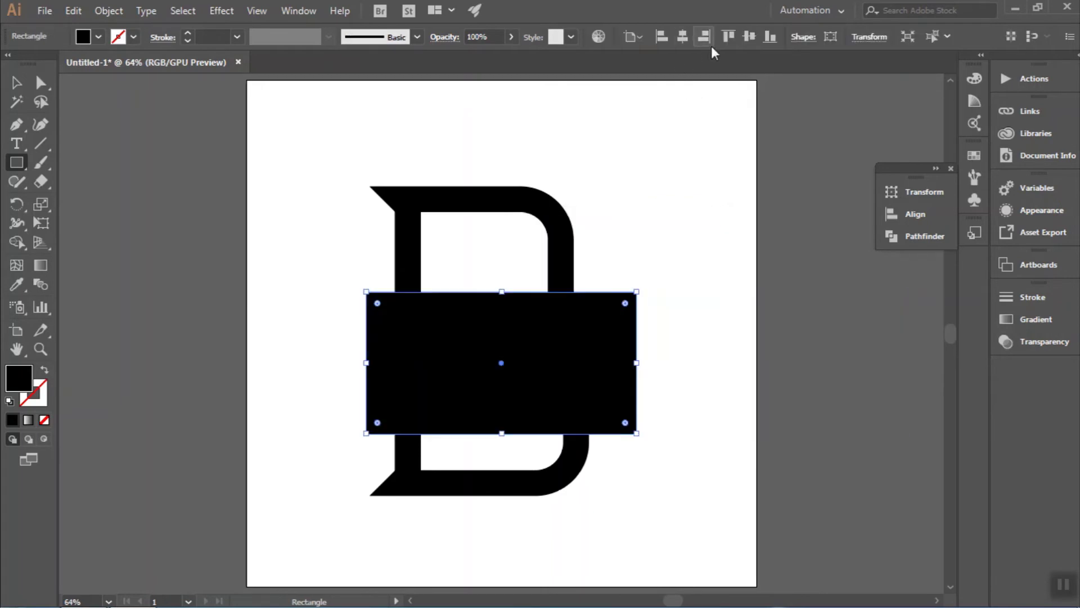
left_click(745, 42)
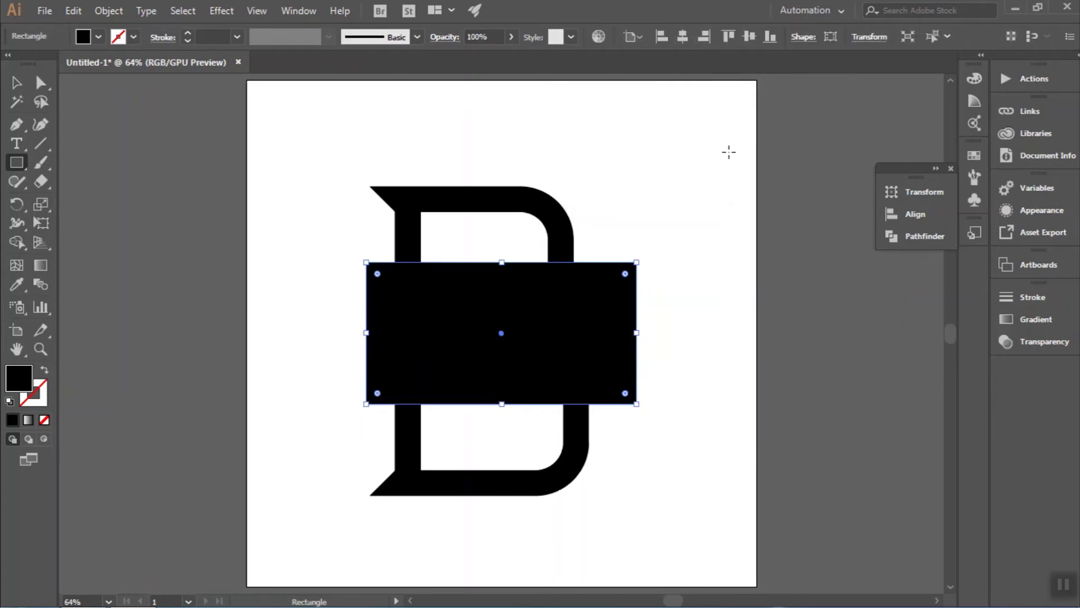
key("v")
key("Left")
key("Left")
key("Left")
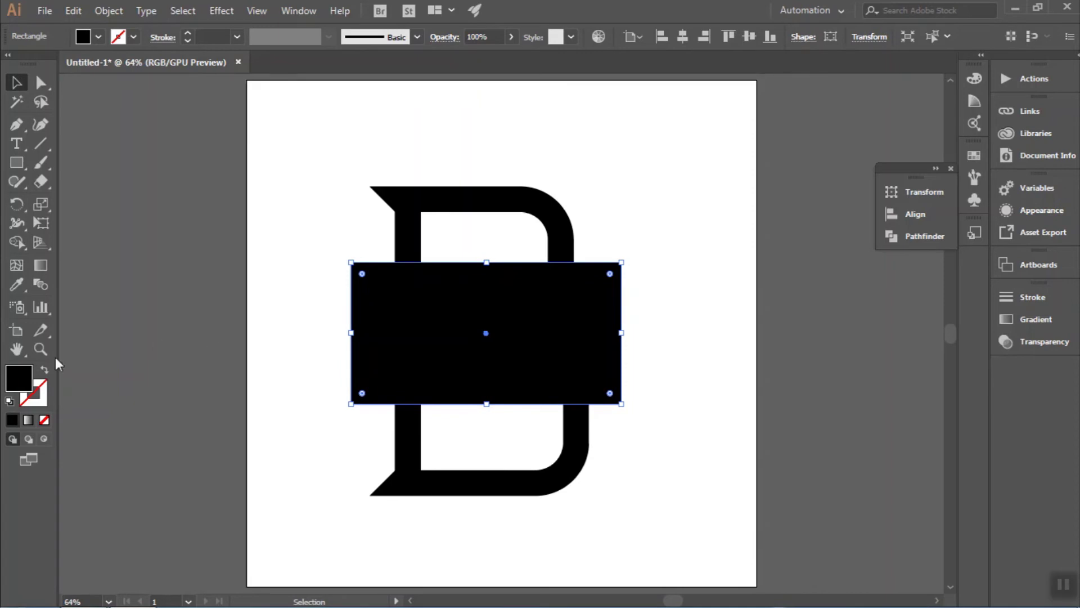
left_click(45, 372)
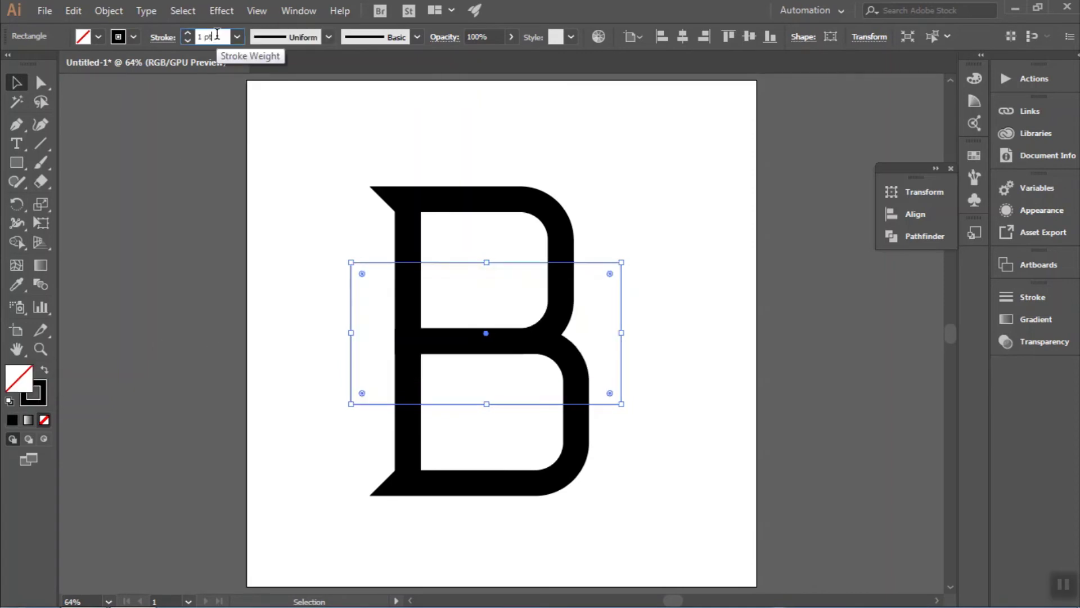
Step: Give the crossing rectangle a 50 pt stroke and round its two left corners to 30 px
type("50")
key("Return")
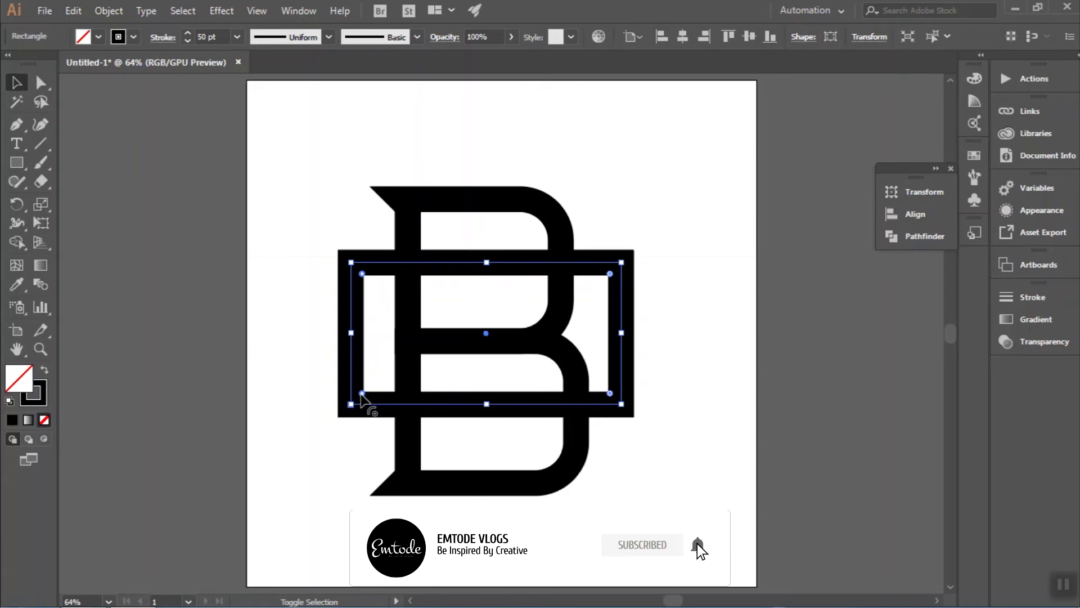
key("shift+F8")
left_click(755, 342)
key("Tab")
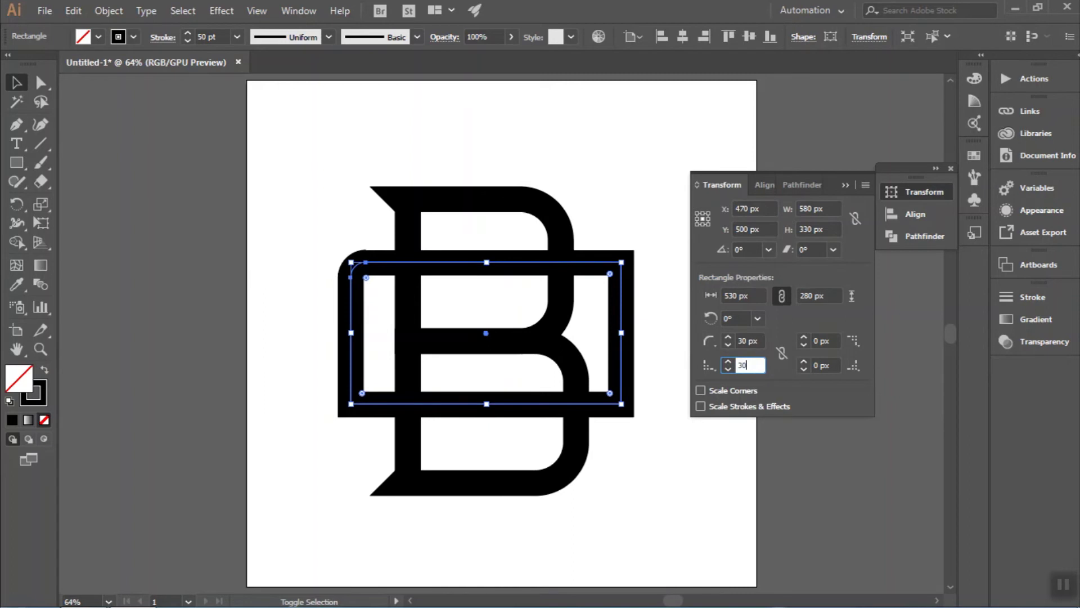
key("Return")
left_click(634, 194)
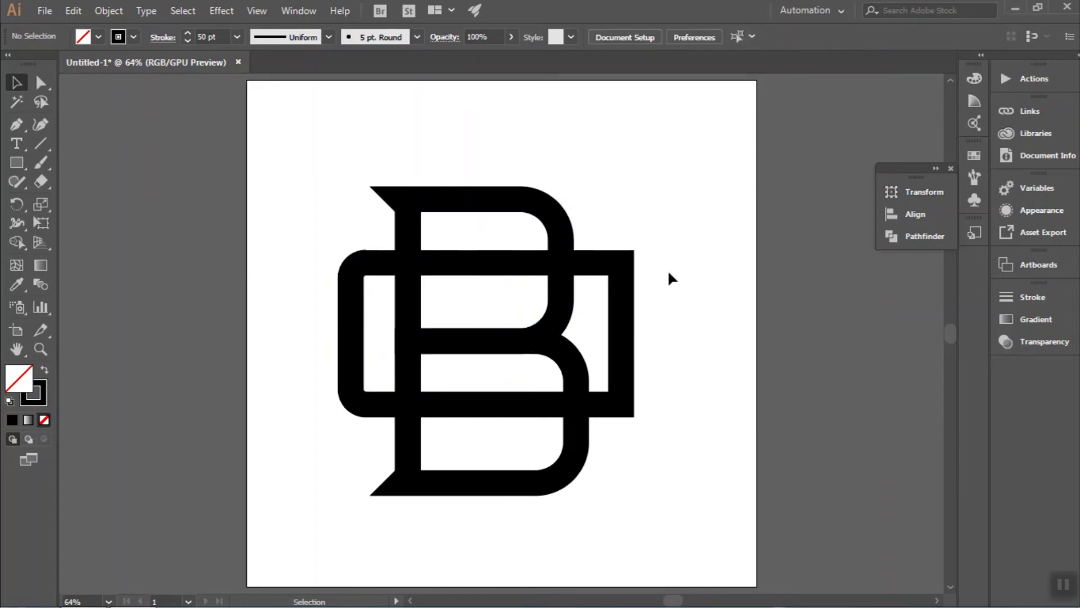
left_click(622, 317)
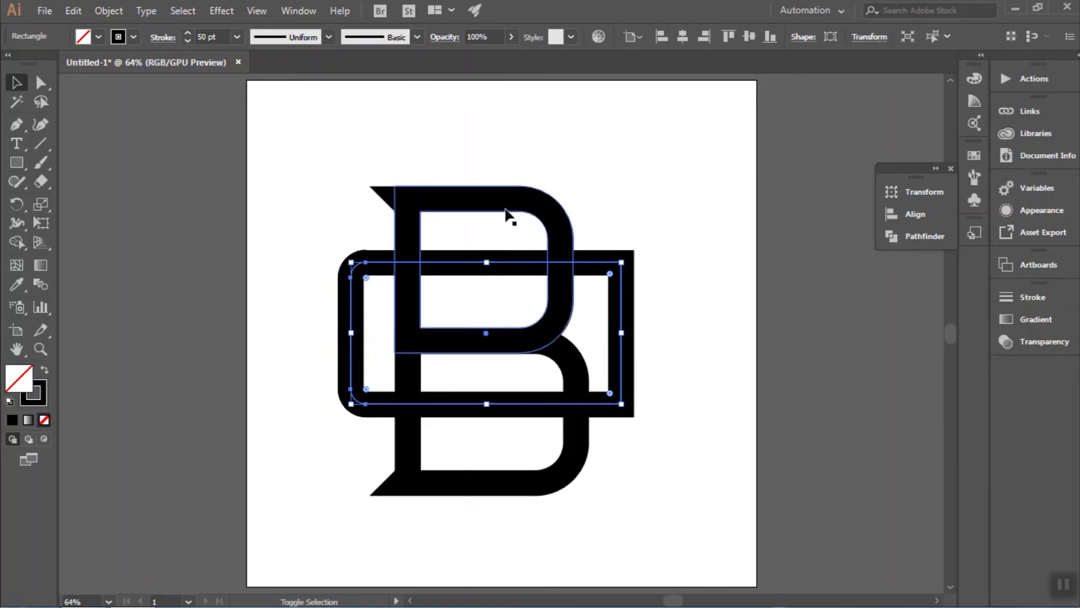
Step: Group the B's upper and lower parts with their wedges and centre the group vertically
left_click_drag(343, 168, 451, 210)
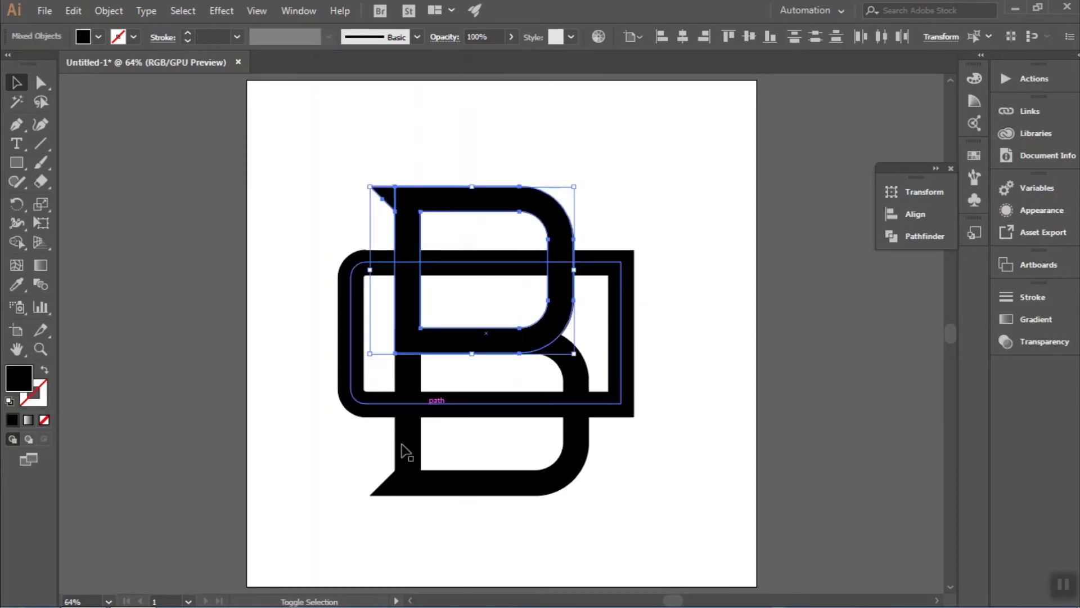
left_click_drag(370, 468, 498, 505)
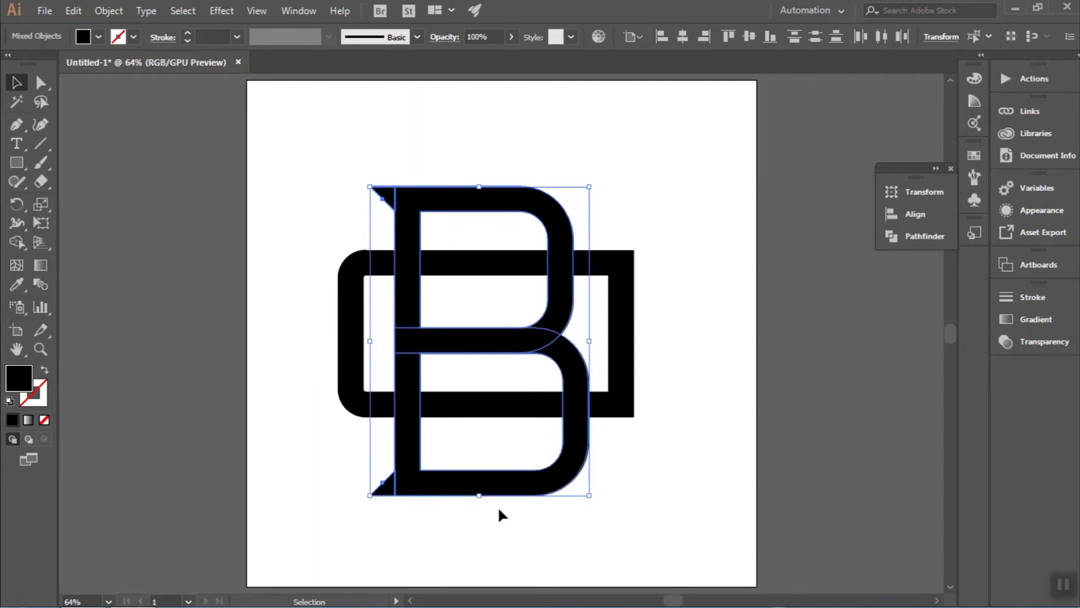
right_click(517, 483)
left_click(573, 342)
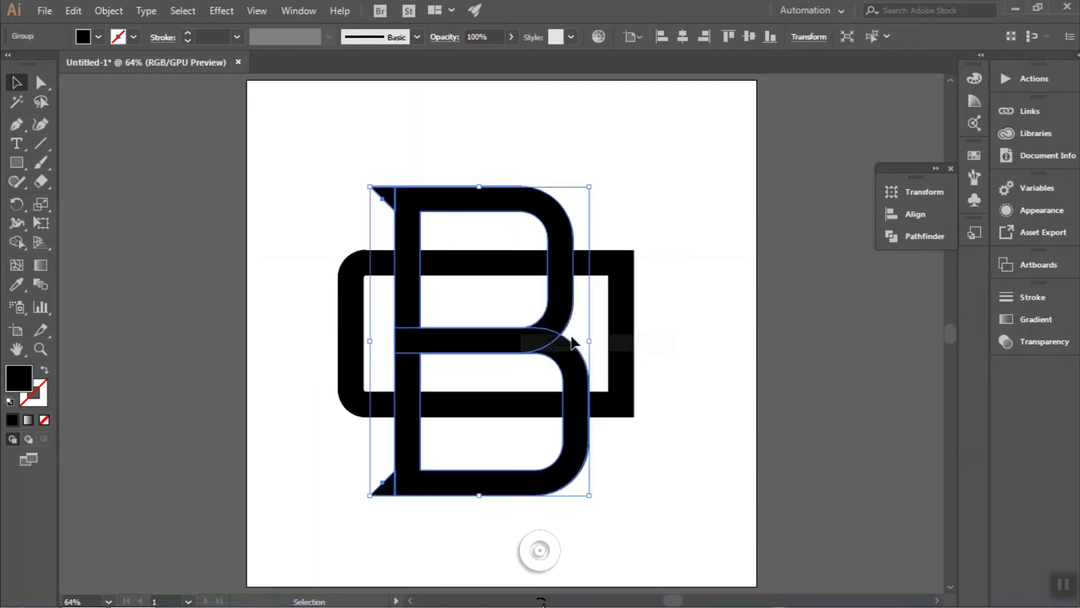
left_click(748, 36)
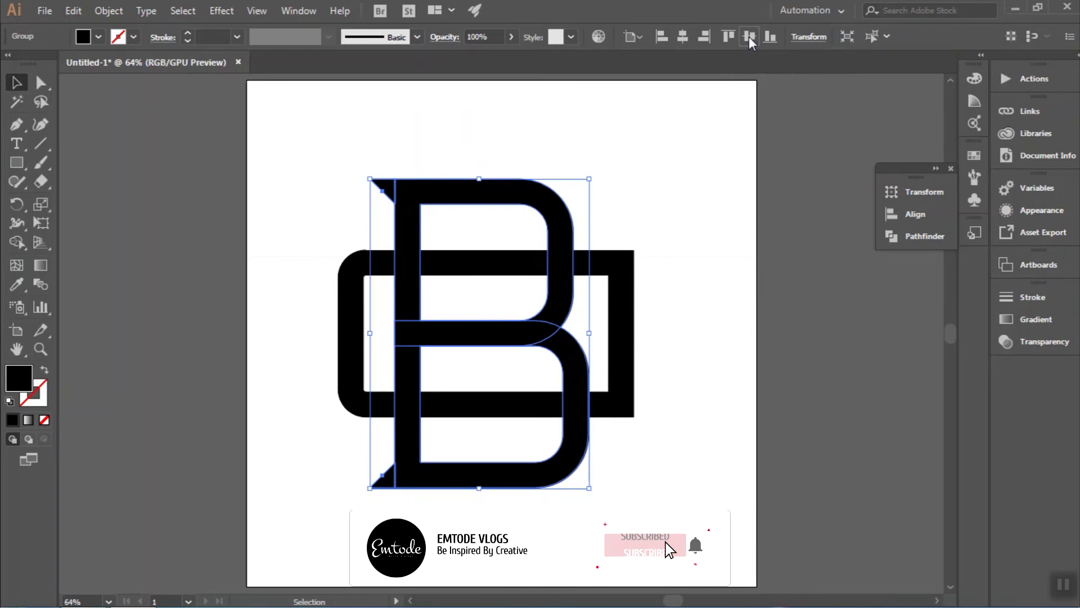
left_click(717, 150)
key("z")
left_click_drag(611, 281, 768, 313)
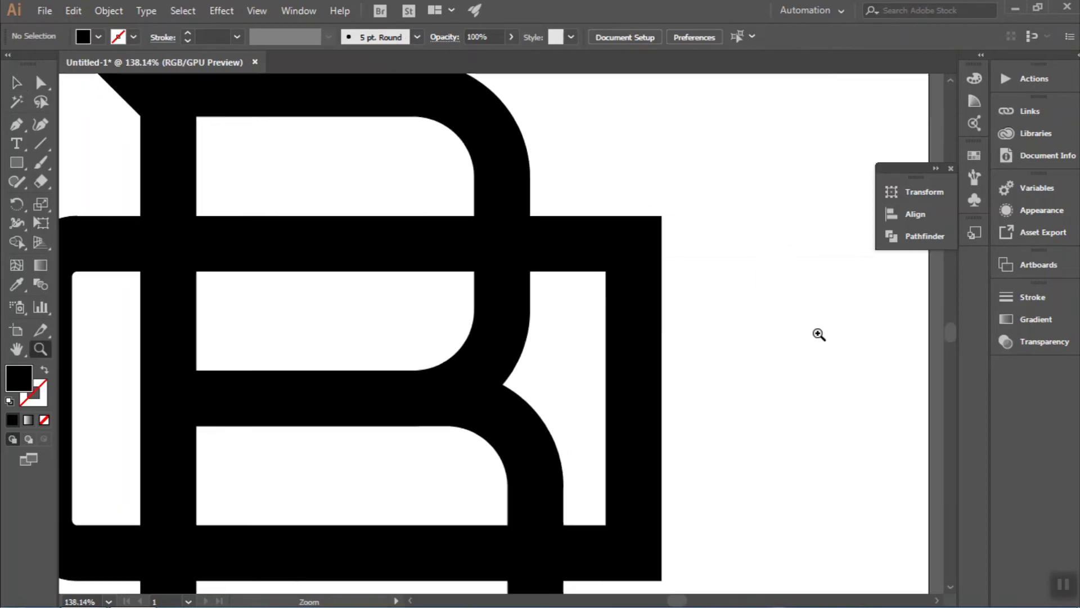
Step: Draw horizontal lines along the frame's inner top and bottom edges, extending past its right side
scroll(769, 313, "up", 1)
key("backslash")
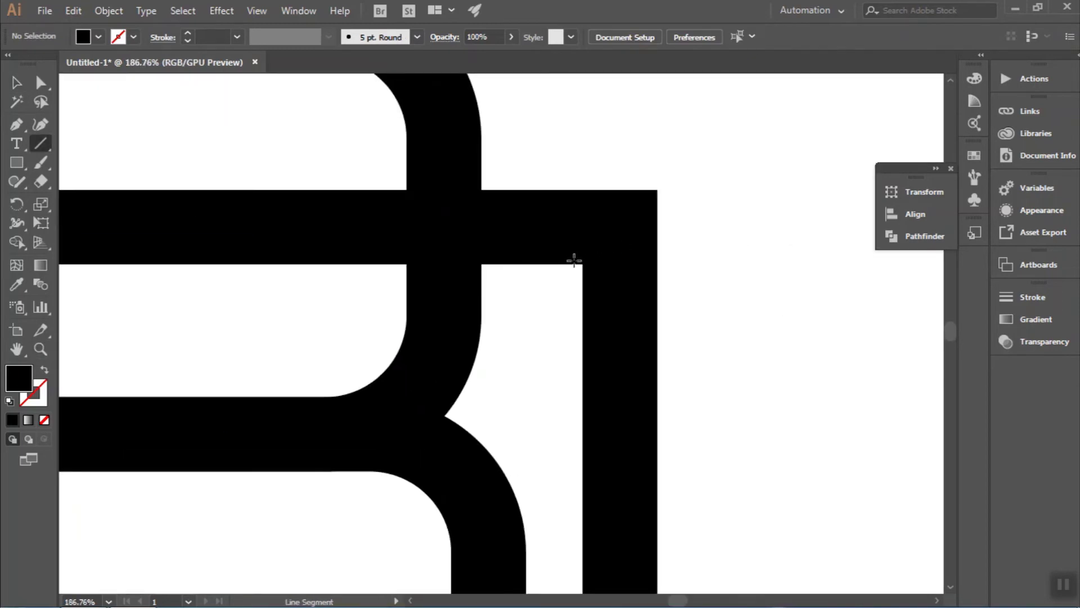
left_click_drag(567, 264, 772, 264)
scroll(771, 264, "down", 2)
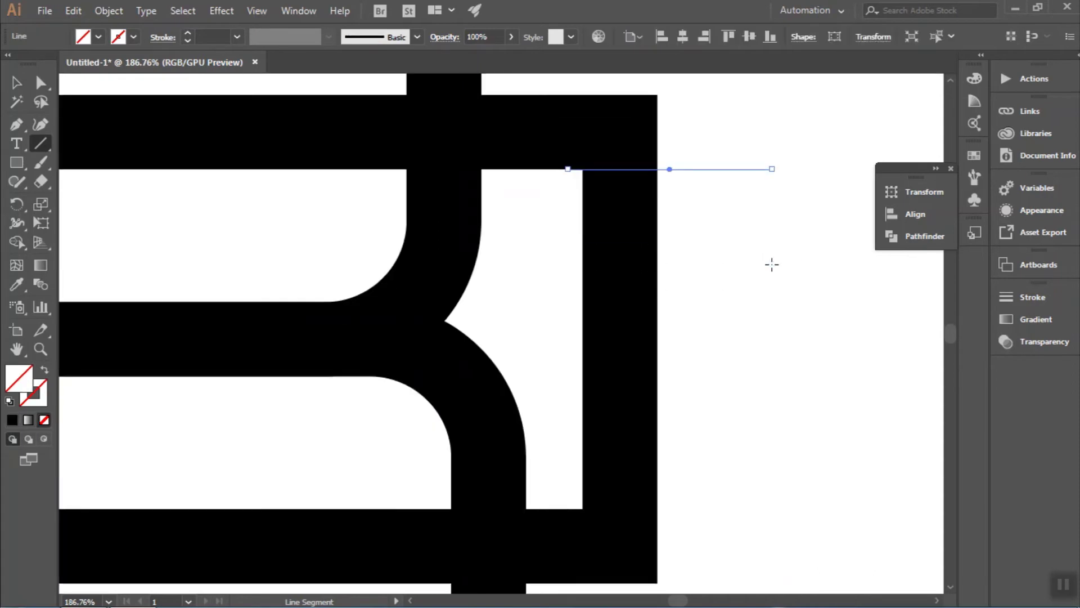
scroll(771, 264, "down", 2)
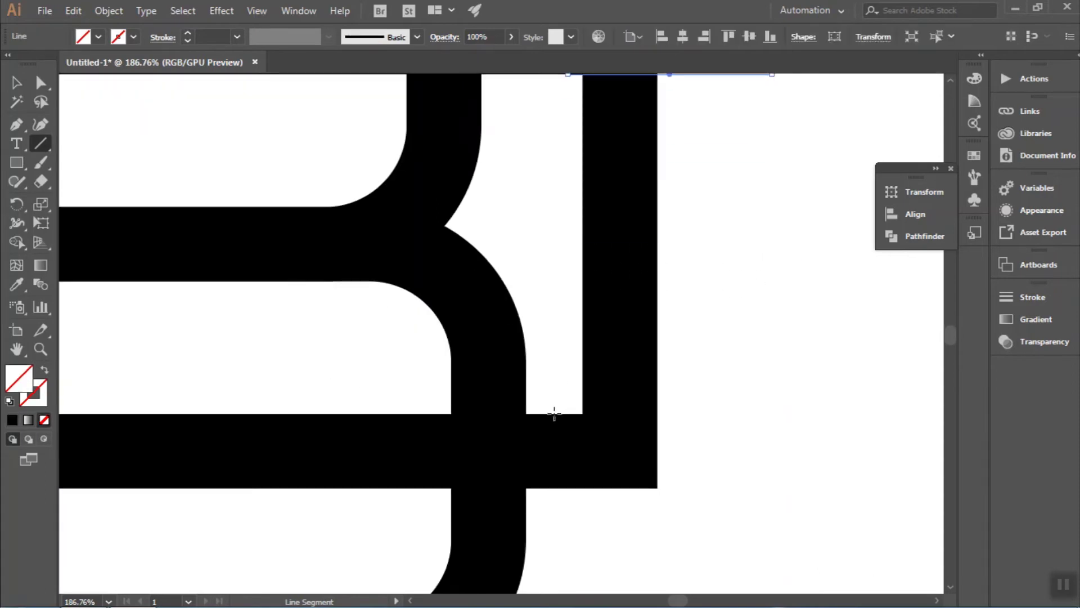
left_click_drag(555, 413, 746, 412)
key("z")
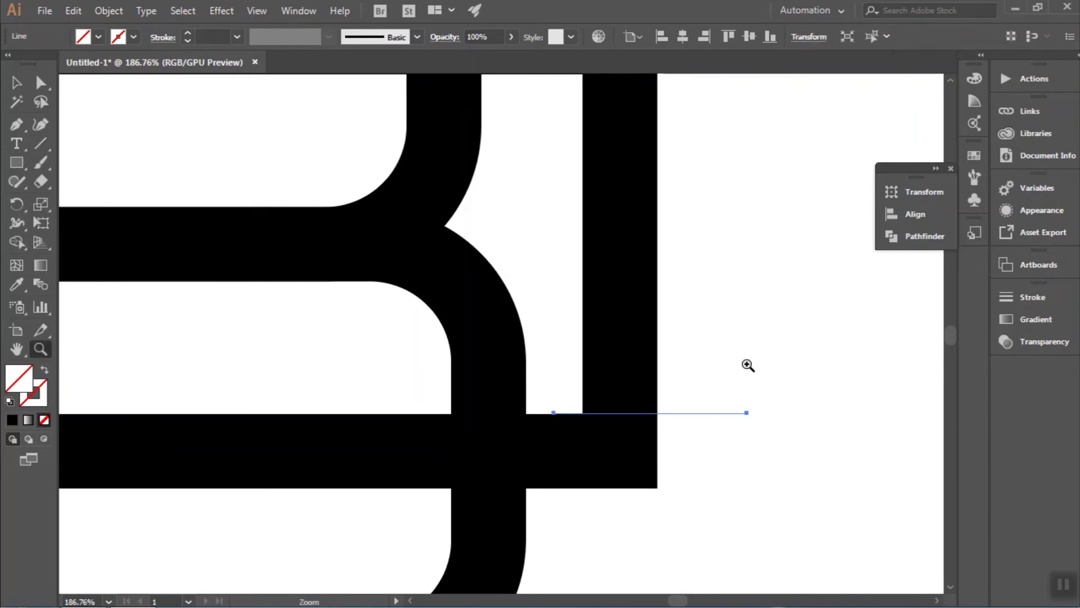
left_click(747, 366, "alt")
key("ctrl+0")
key("v")
left_click(623, 338)
left_click(109, 10)
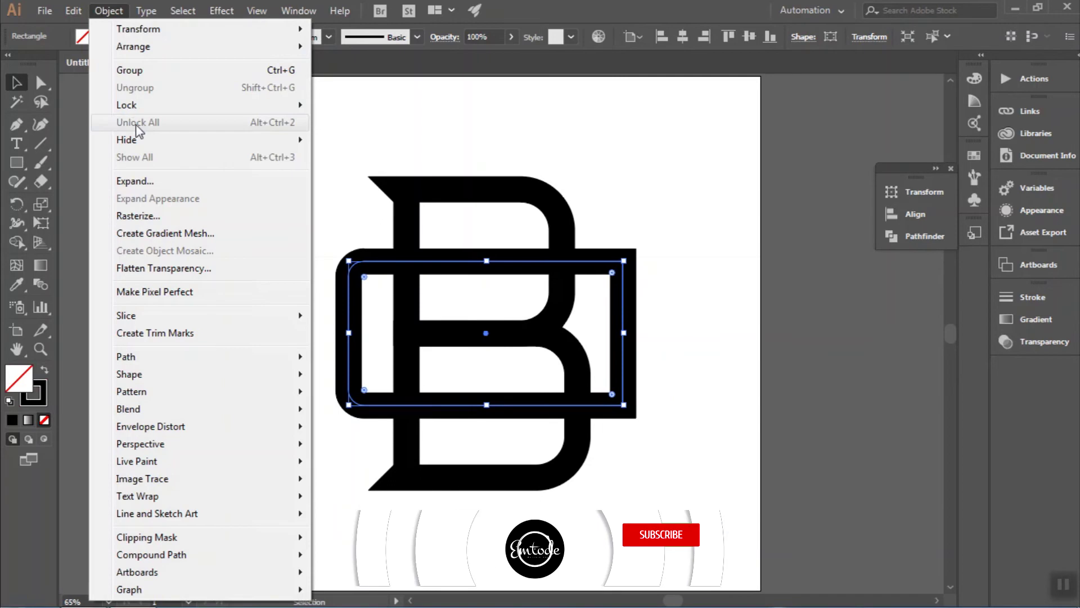
Step: Expand the frame's stroke and divide it with the two lines using Pathfinder Divide
left_click(154, 181)
key("Return")
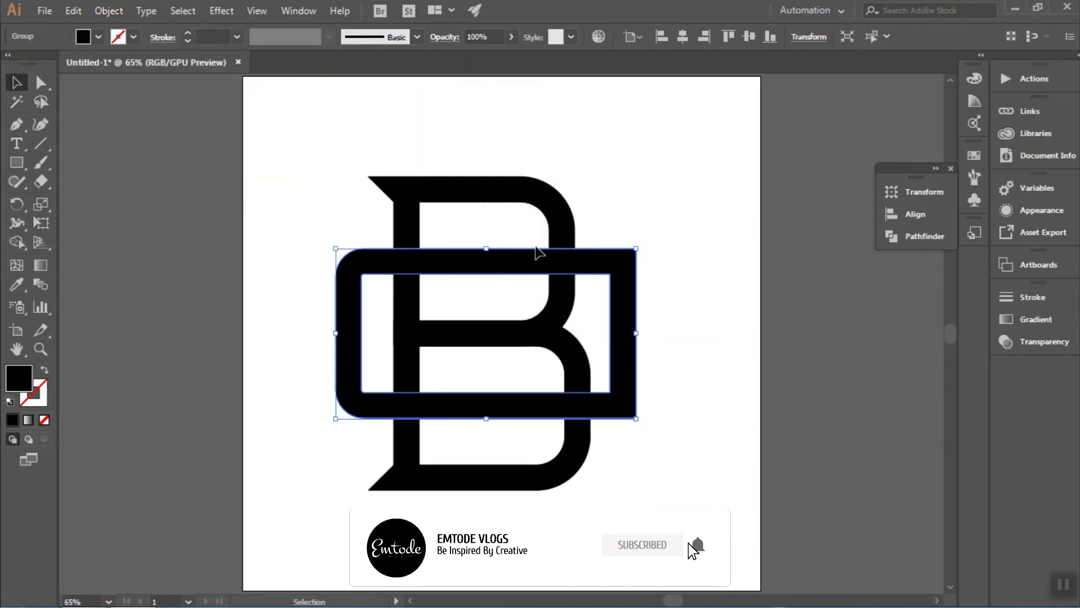
left_click_drag(714, 235, 645, 442)
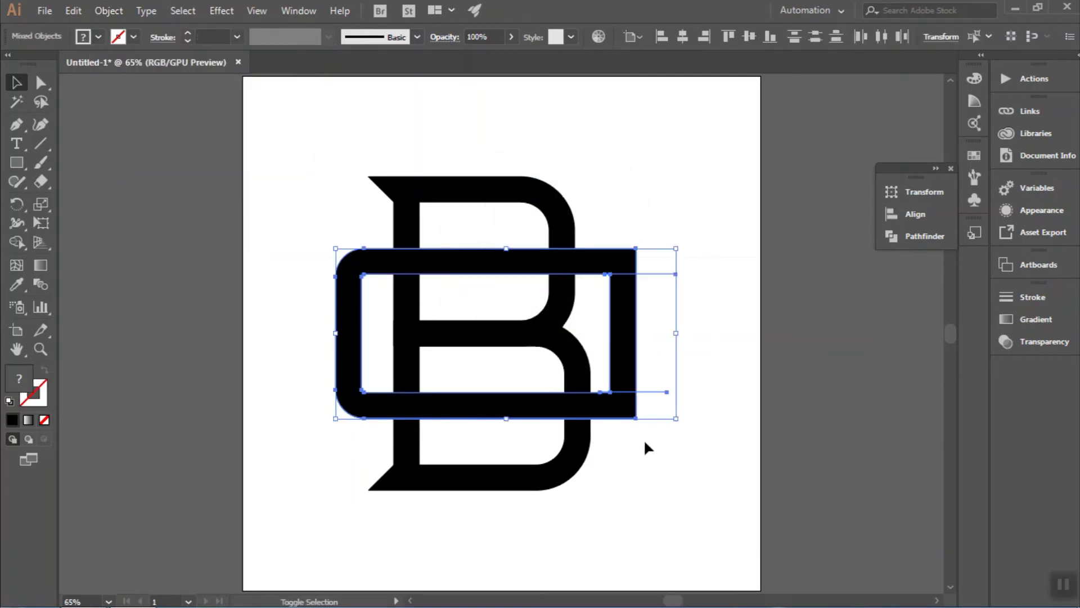
left_click(898, 238)
left_click(706, 261)
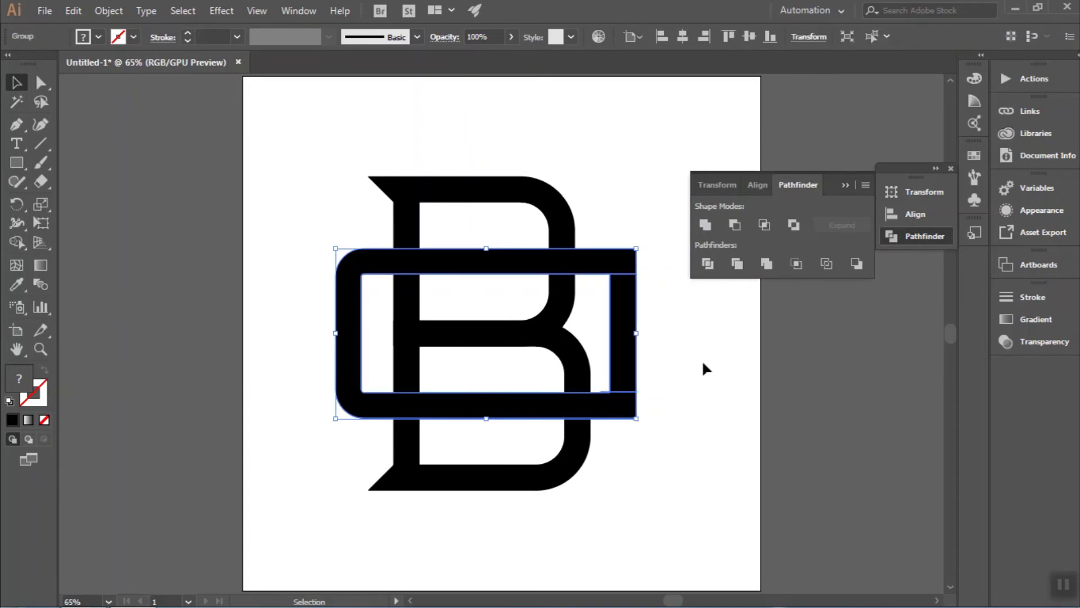
Step: Delete the frame's right bar and inner piece inside the divided group, leaving a C shape
left_click(639, 348)
double_click(634, 353)
key("Delete")
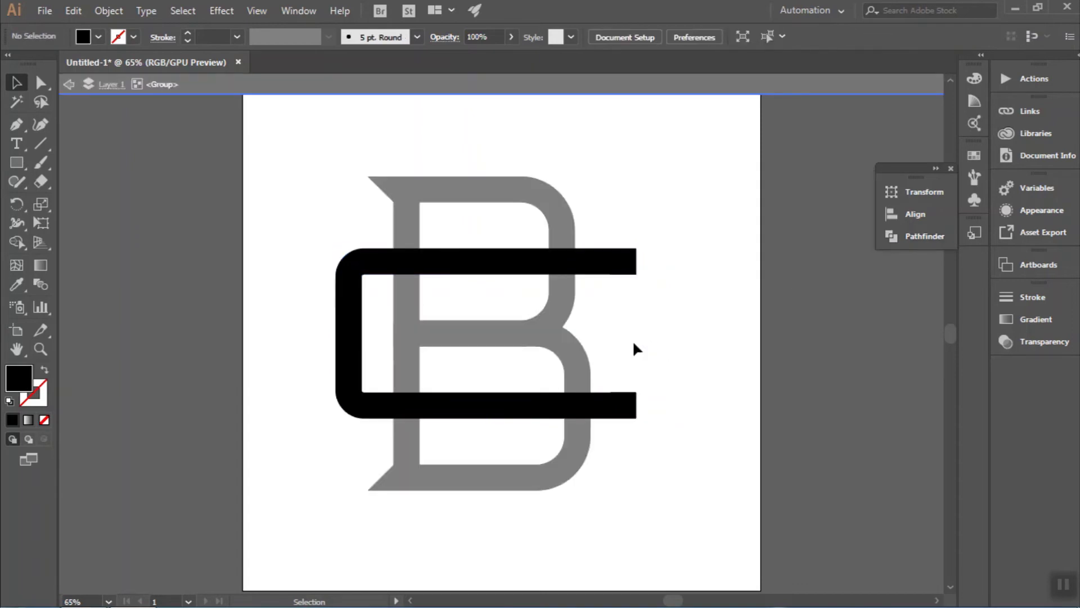
left_click(110, 84)
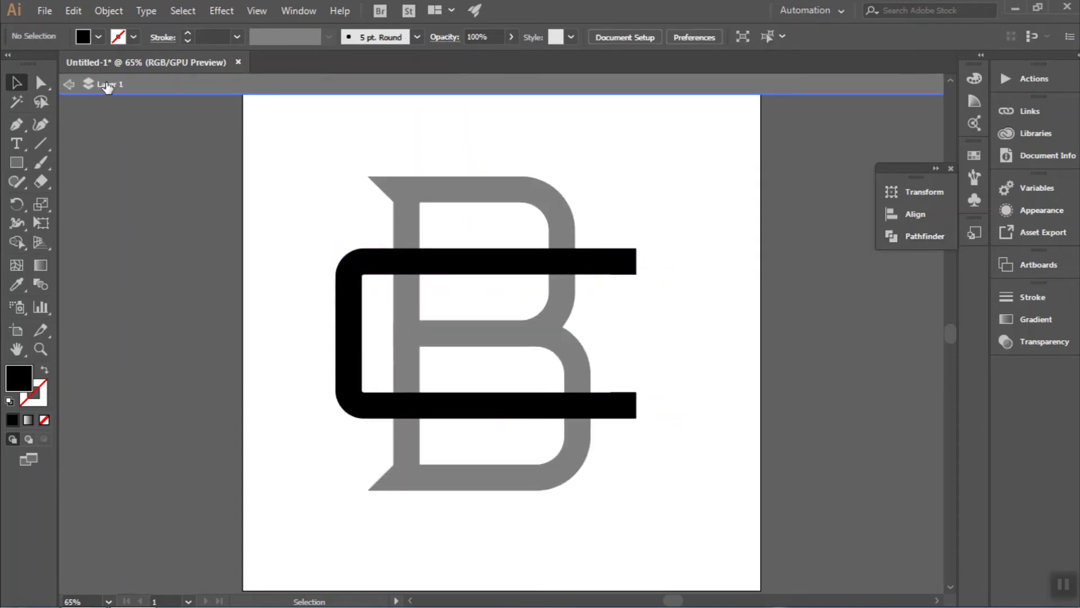
left_click(610, 333)
double_click(609, 334)
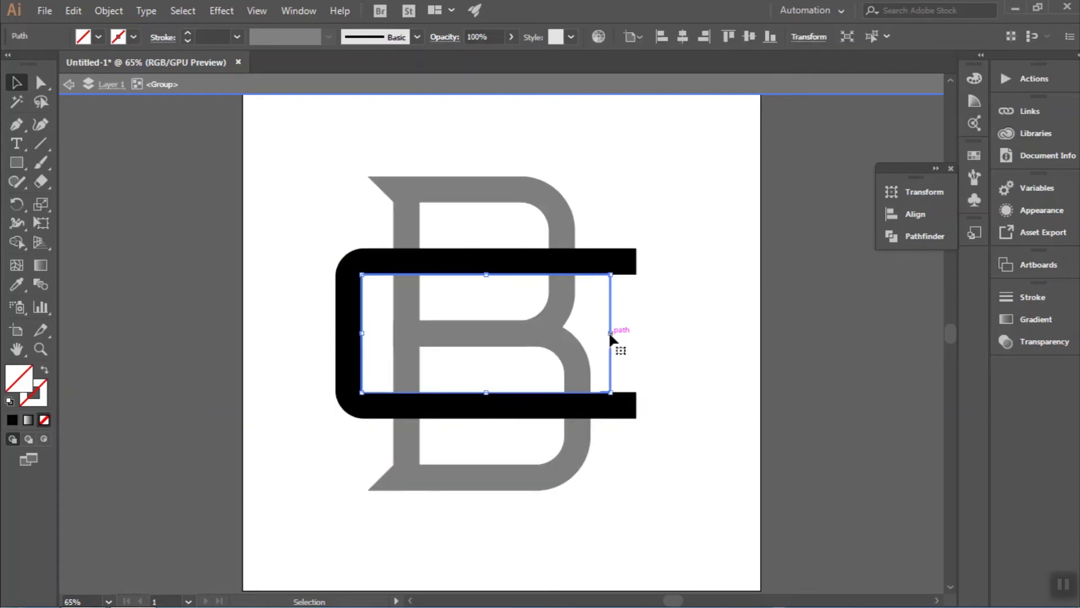
left_click(110, 85)
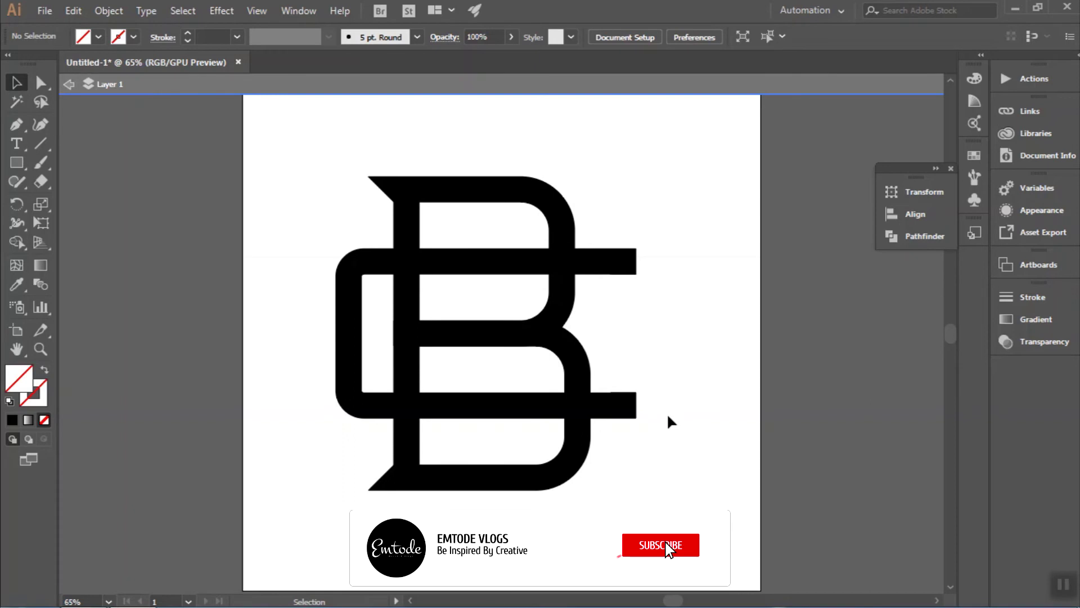
left_click(631, 416)
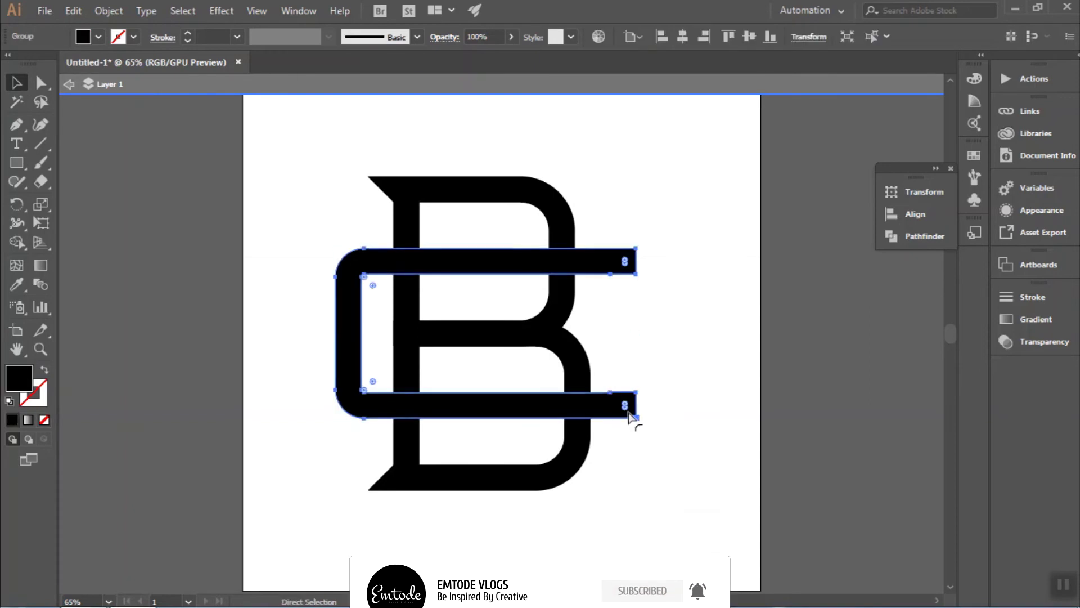
Step: Round the outer corners at the right ends of the C's top and bottom bars
key("ctrl+shift+a")
left_click_drag(627, 400, 702, 422)
left_click(630, 421)
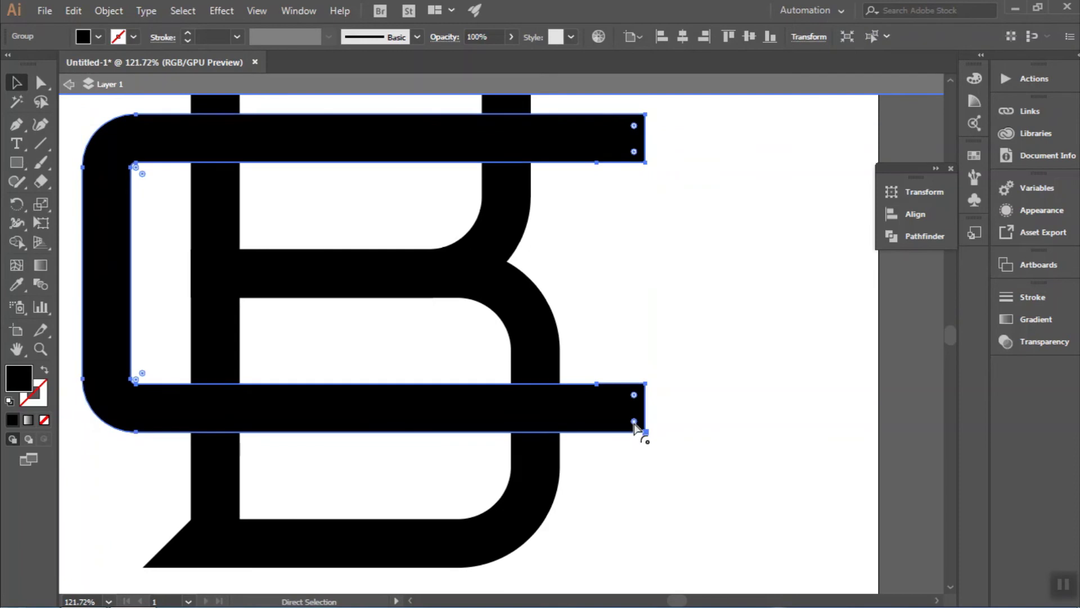
left_click_drag(634, 421, 591, 387)
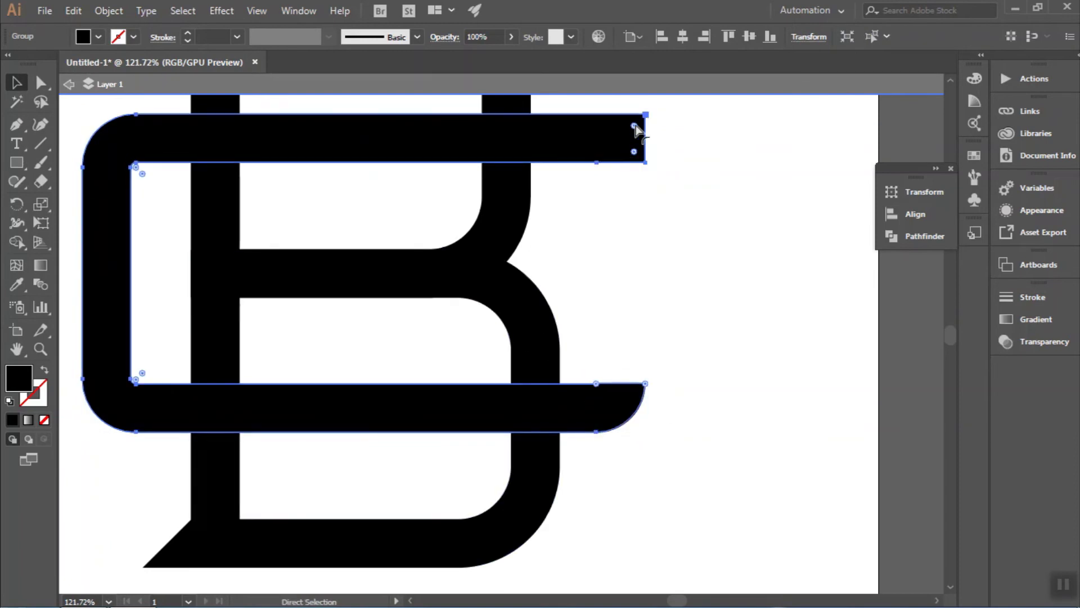
left_click_drag(635, 128, 613, 147)
left_click(786, 377)
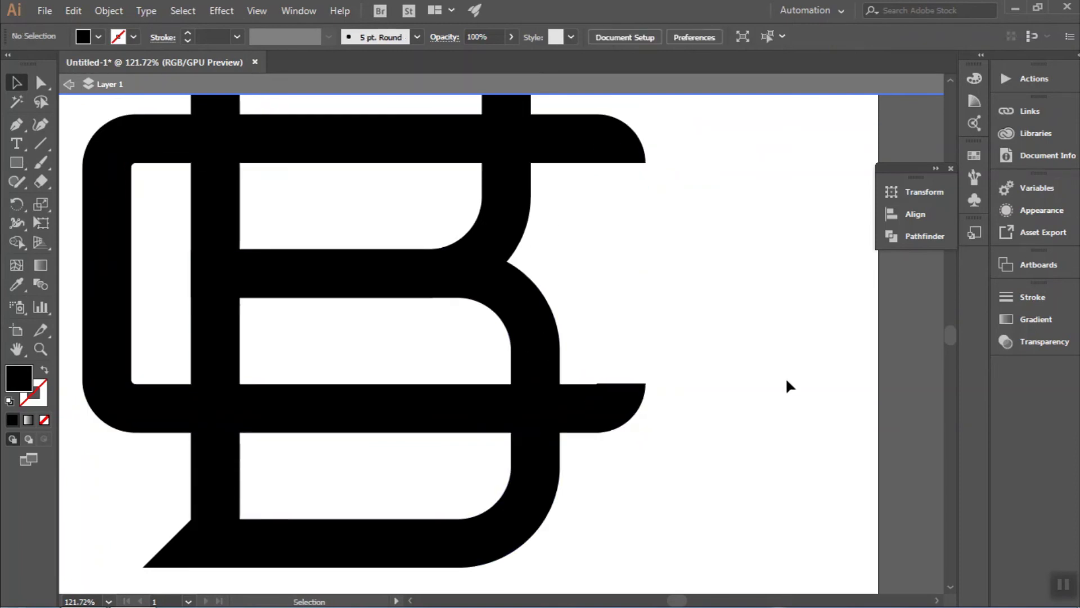
key("ctrl+0")
Step: Create a 20 × 60 px rectangle and place it on the C's lower bar beside the B's left stem
key("v")
key("m")
left_click(681, 398)
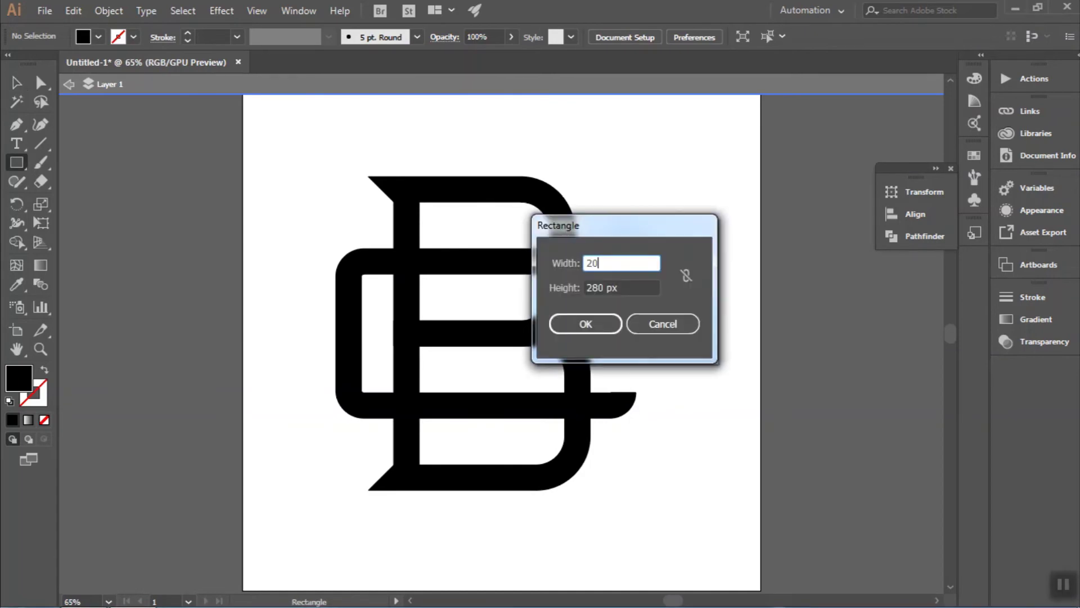
key("Tab")
key("Return")
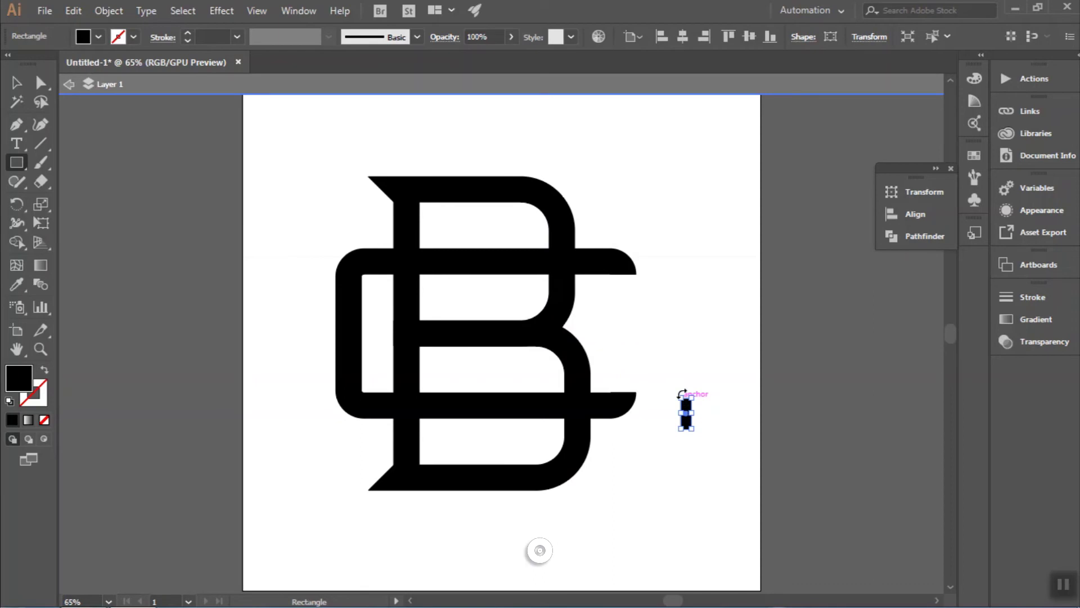
key("v")
scroll(694, 342, "up", 3)
left_click_drag(458, 368, 354, 447)
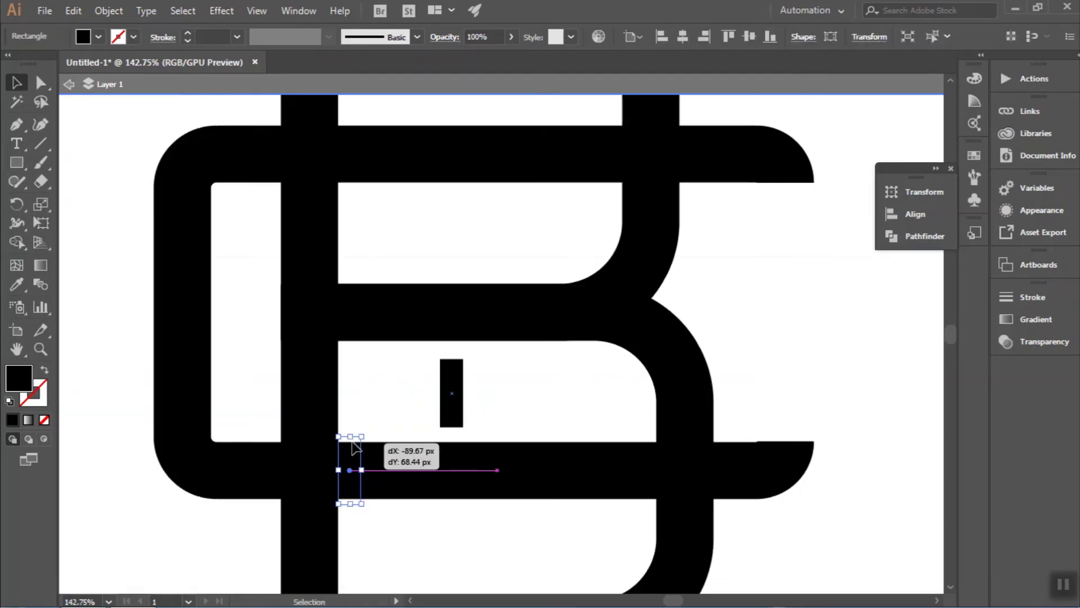
key("ctrl+y")
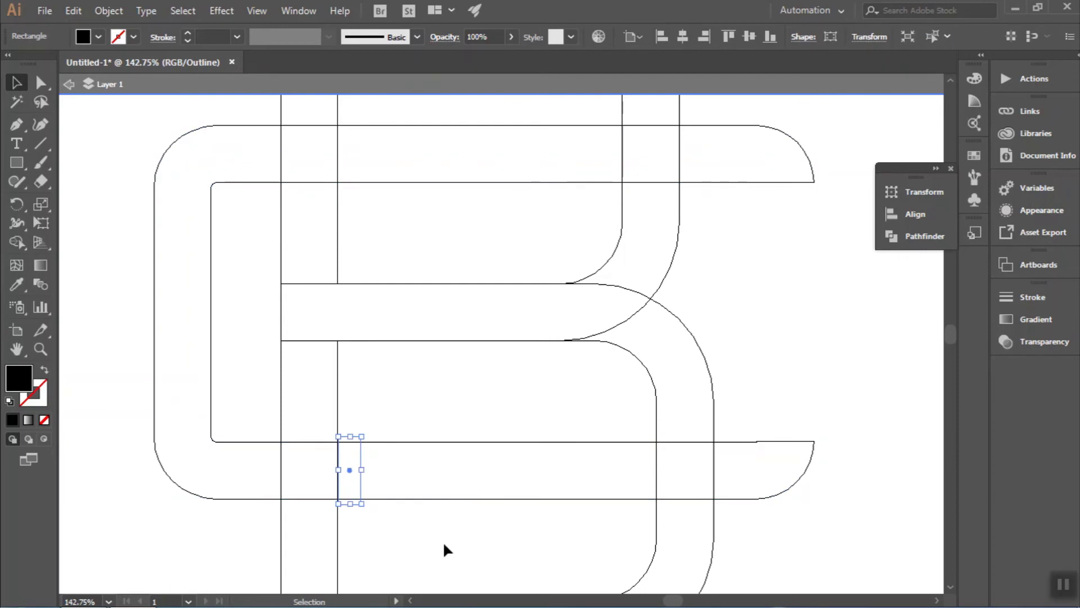
Step: Zoom in on where the B's left stem crosses the lower bar and select the small rectangle
left_click(445, 545)
key("z")
left_click(360, 494)
mouse_move(354, 489)
left_mouse_down()
mouse_move(694, 301)
mouse_move(503, 461)
left_mouse_up()
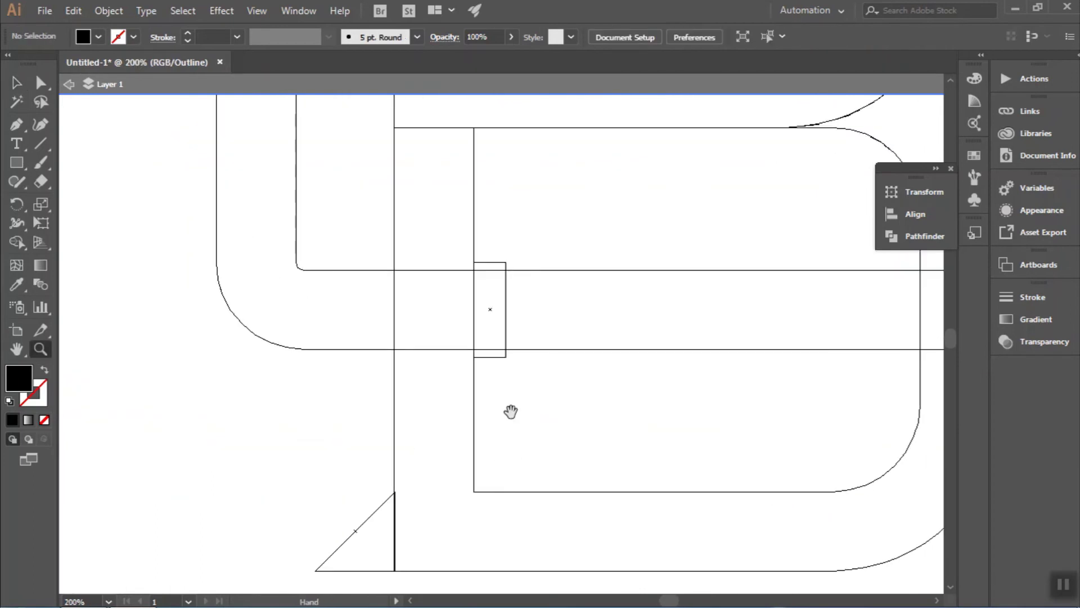
left_click(517, 353)
key("ctrl+y")
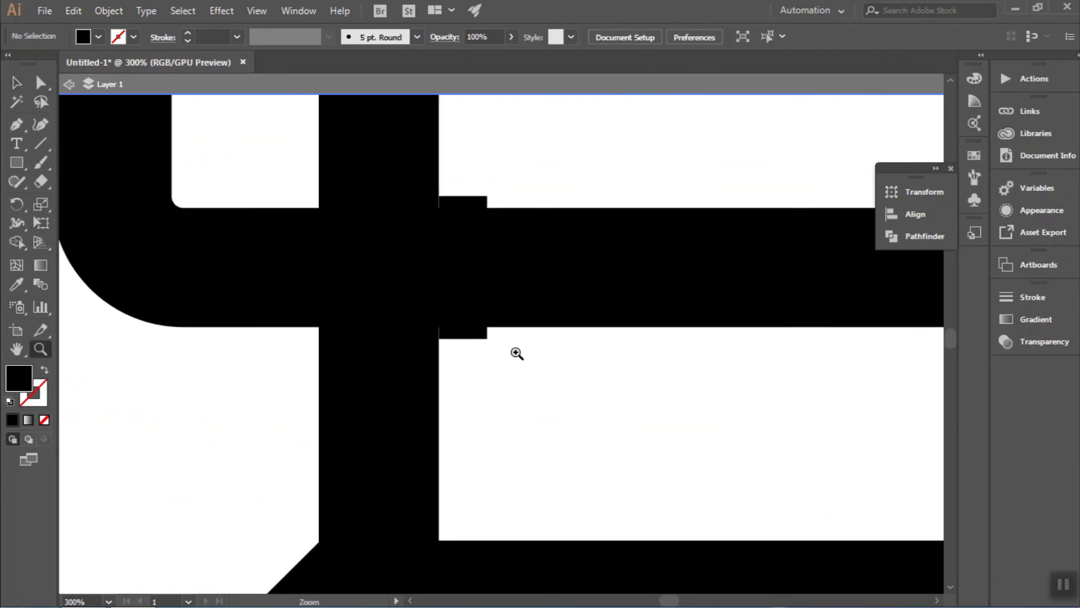
scroll(576, 337, "up", 2)
scroll(691, 357, "up", 3)
scroll(533, 378, "up", 1)
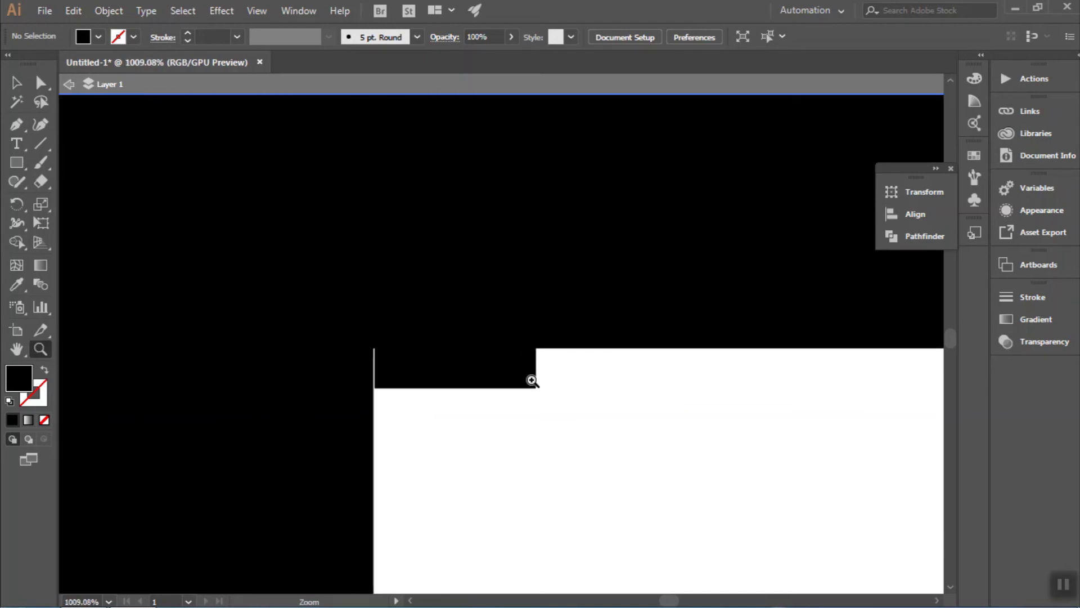
key("v")
left_click(491, 376)
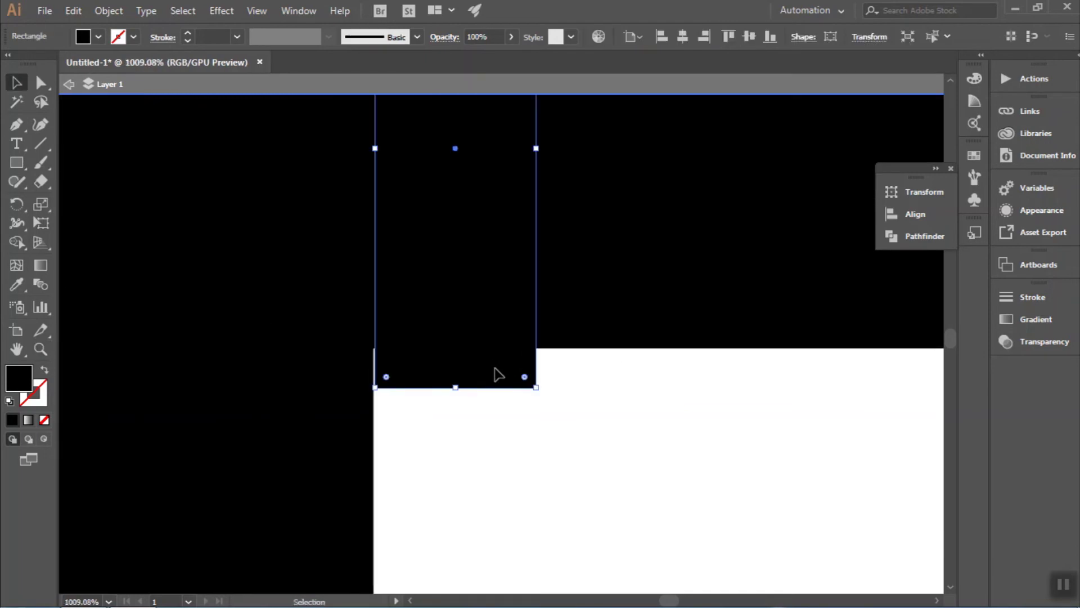
left_click_drag(497, 374, 496, 376)
Step: Snap the small rectangle's left edge flush to the B's left stem edge in Outline view
key("ctrl+y")
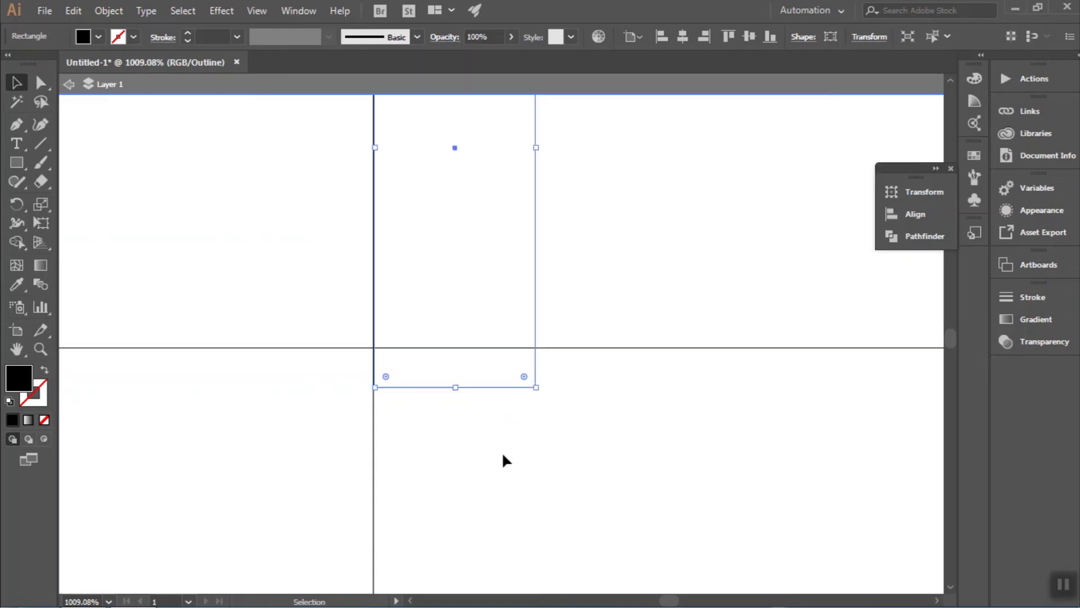
left_click(475, 405)
left_click_drag(493, 387, 536, 367)
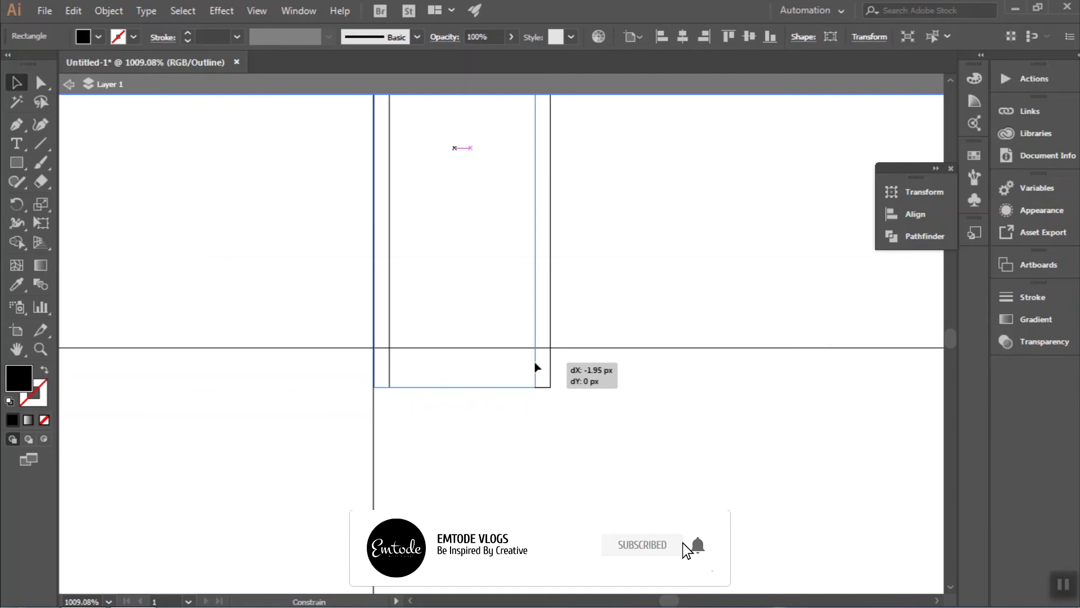
left_click_drag(536, 367, 535, 369)
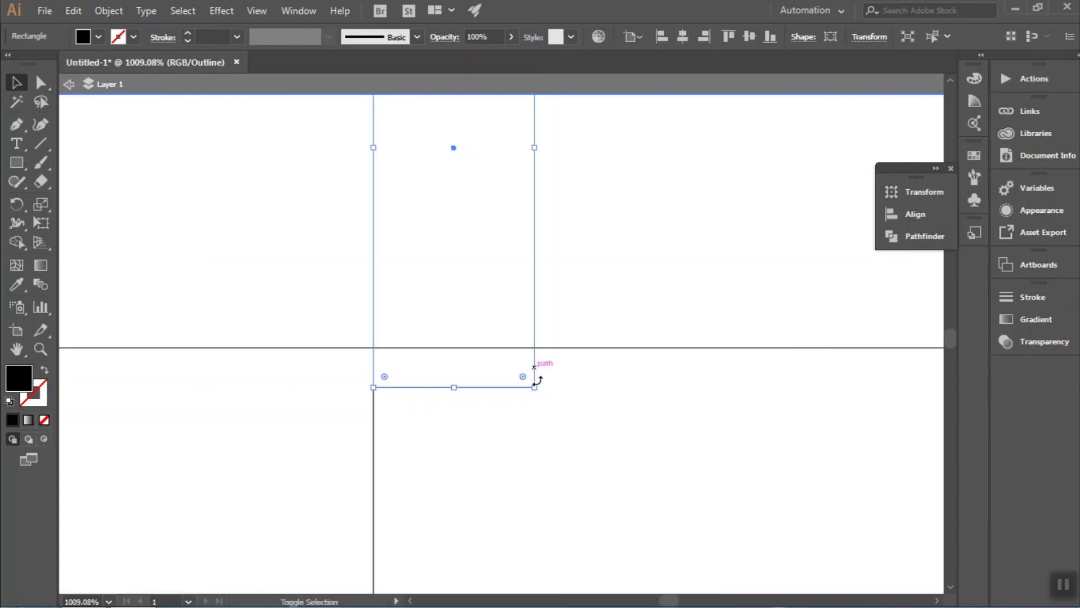
left_click(554, 442)
key("ctrl+y")
Step: Rotate the small rectangle 90° to horizontal and move it to the top of the B's stem
key("z")
scroll(582, 429, "down", 3)
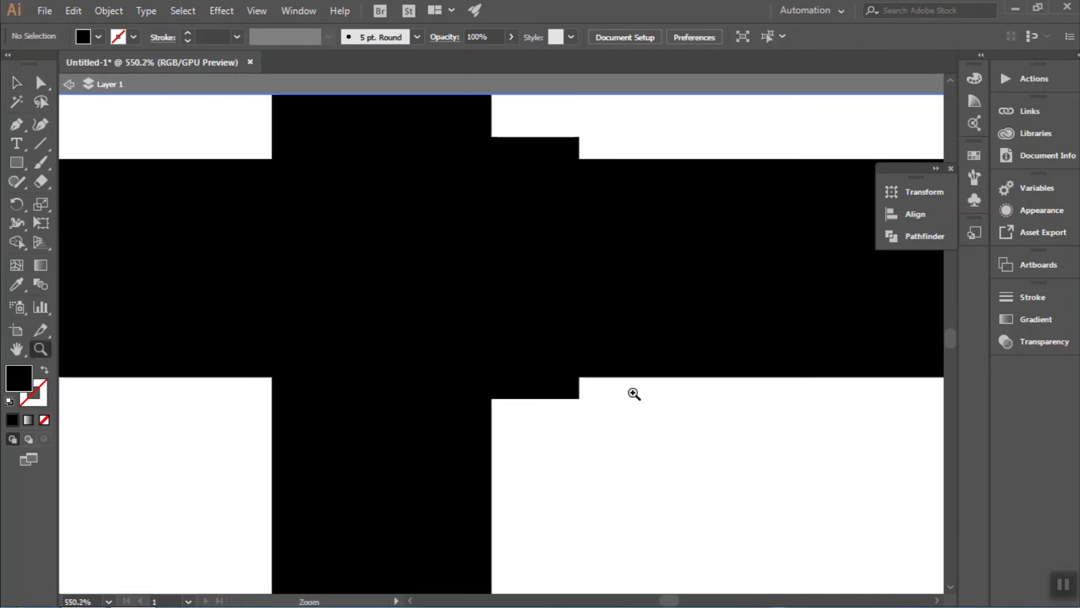
scroll(518, 452, "down", 2)
scroll(518, 452, "down", 2)
scroll(495, 444, "down", 2)
key("v")
left_click(482, 440)
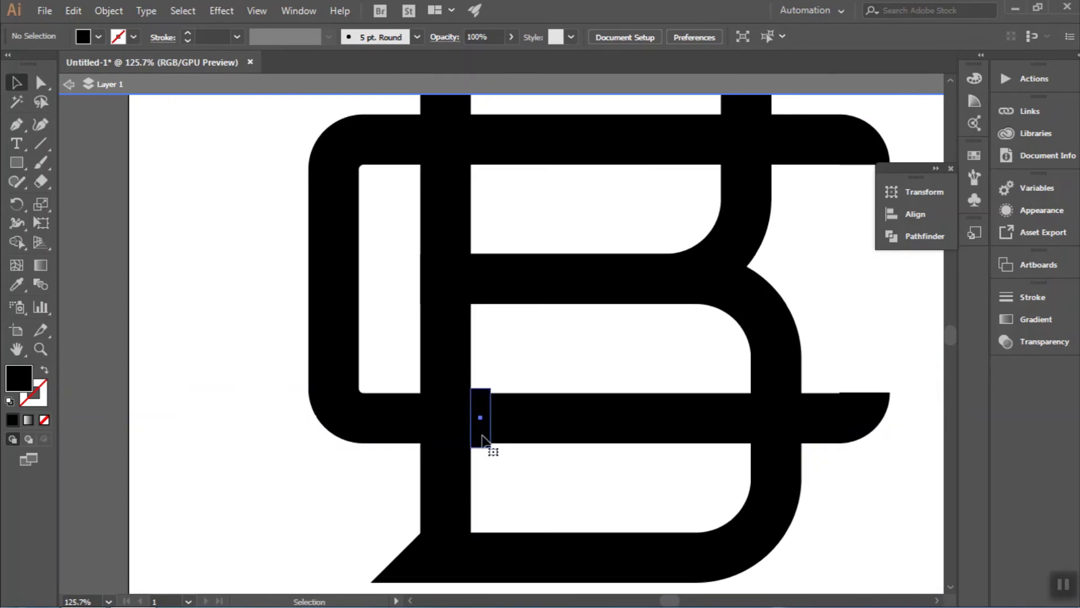
left_click_drag(494, 458, 529, 453)
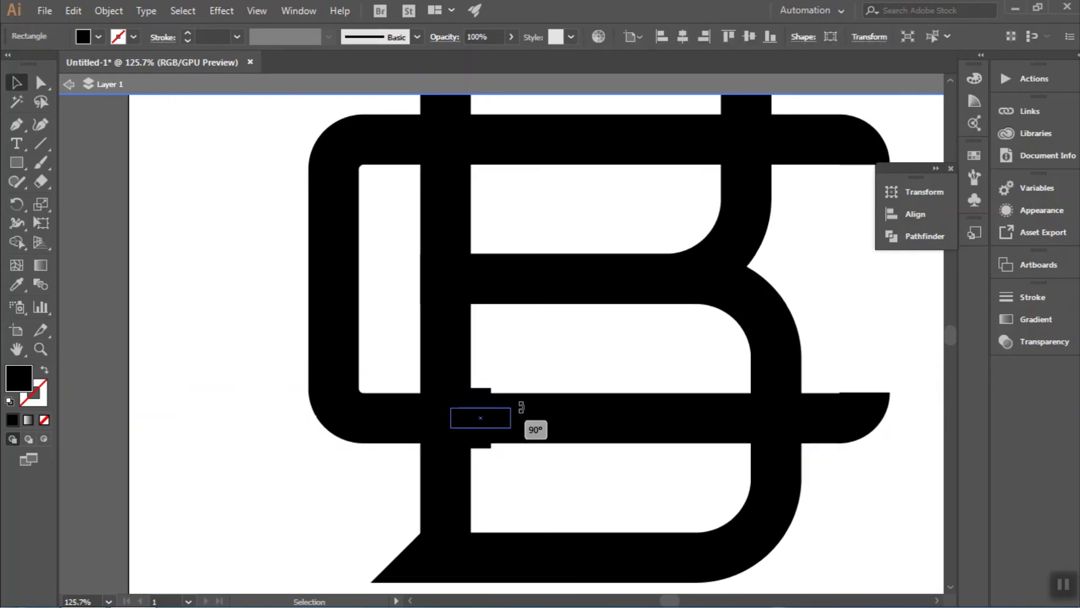
left_click(529, 452)
mouse_move(492, 421)
left_mouse_down()
mouse_move(453, 176)
mouse_move(640, 296)
mouse_move(643, 425)
left_mouse_up()
Step: Check the moved rectangle in Outline view, try shortening it and undo, then zoom out
key("z")
left_click_drag(457, 325, 668, 387)
key("ctrl+y")
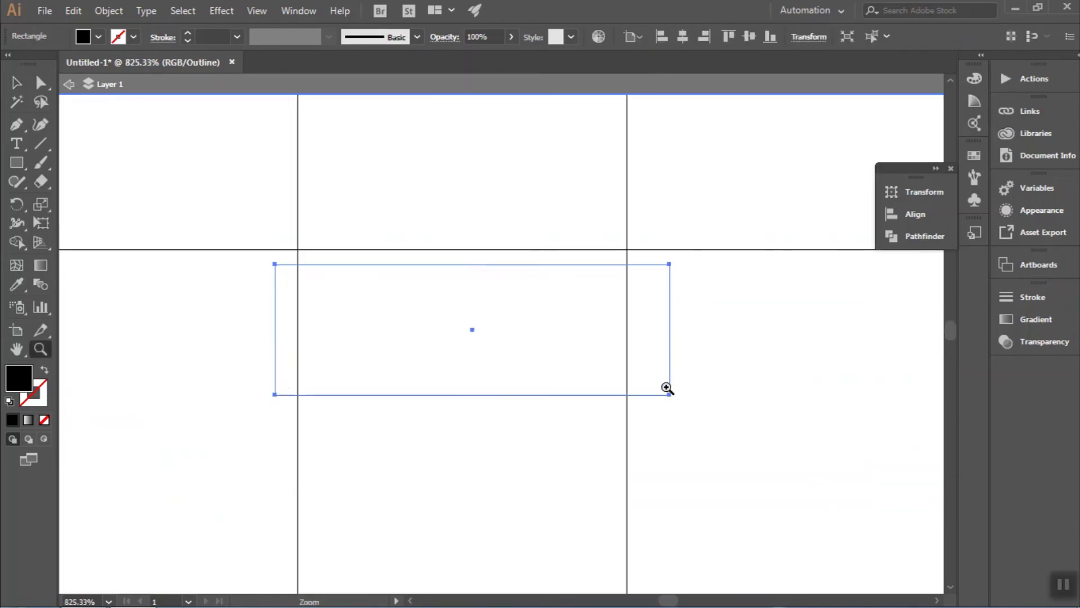
key("v")
left_click(689, 406)
left_click_drag(642, 395, 639, 385)
key("ctrl+z")
left_click(693, 425)
key("ctrl+y")
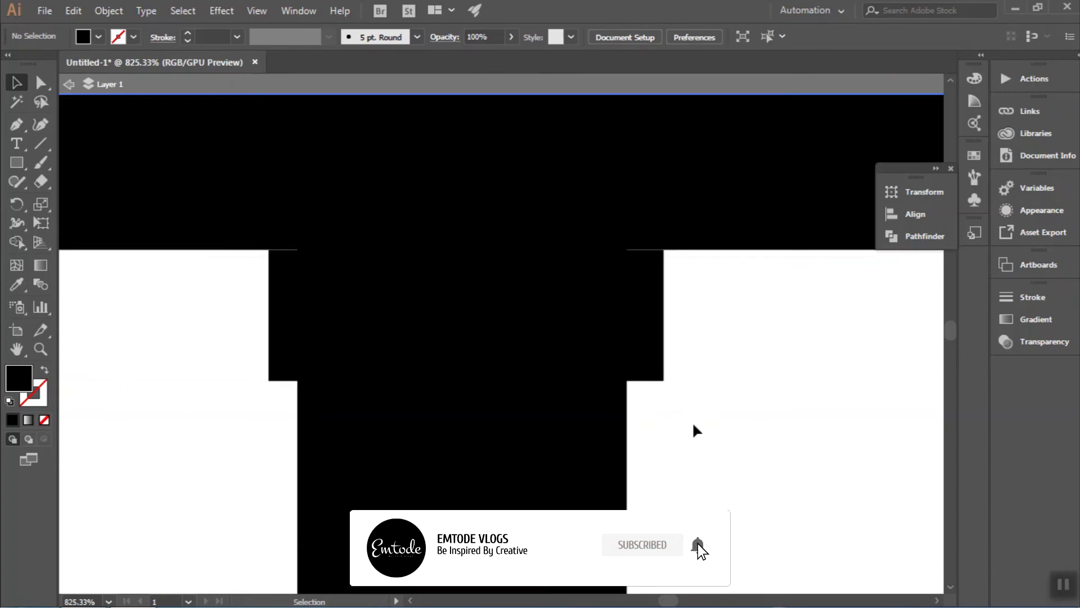
key("ctrl+y")
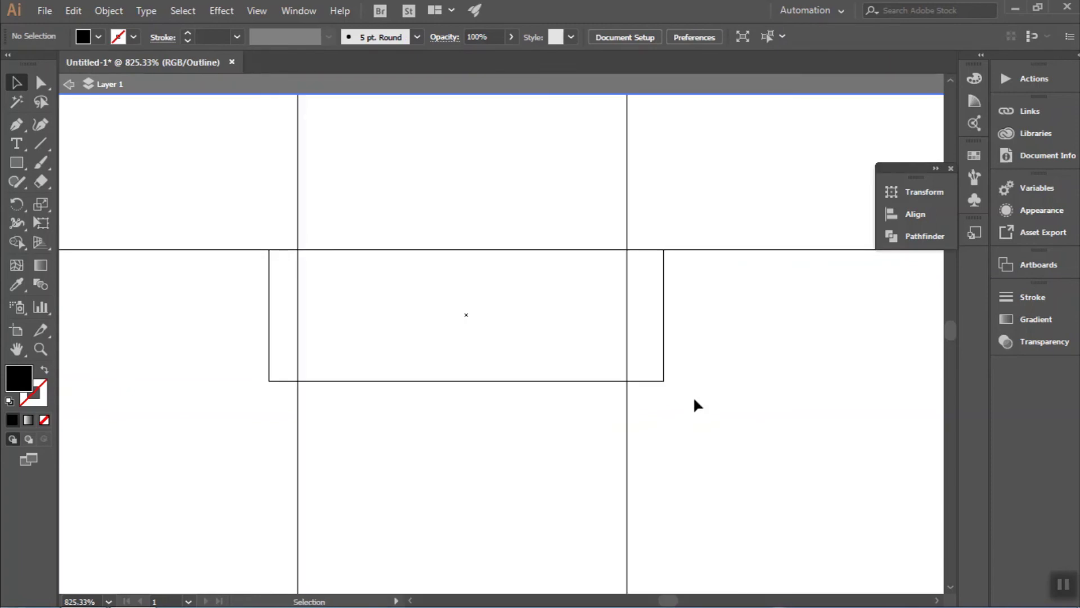
key("ctrl+y")
key("z")
mouse_move(697, 398)
left_mouse_down()
mouse_move(511, 425)
mouse_move(705, 437)
mouse_move(528, 314)
left_mouse_up()
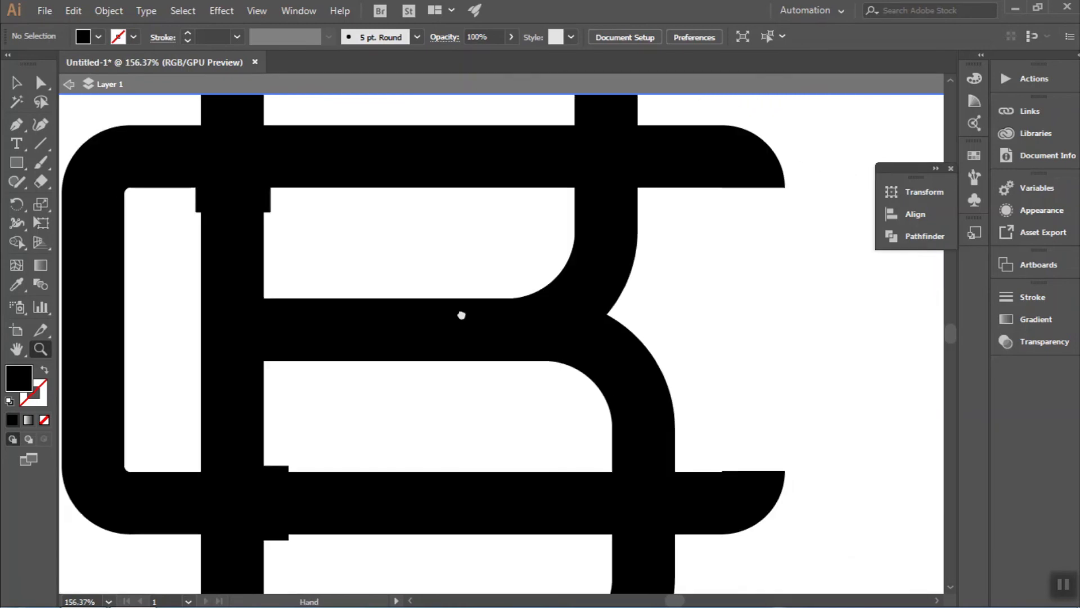
Step: Move a rectangle to where the B's lower bowl meets the C's lower bar
key("v")
left_click_drag(248, 203, 652, 459)
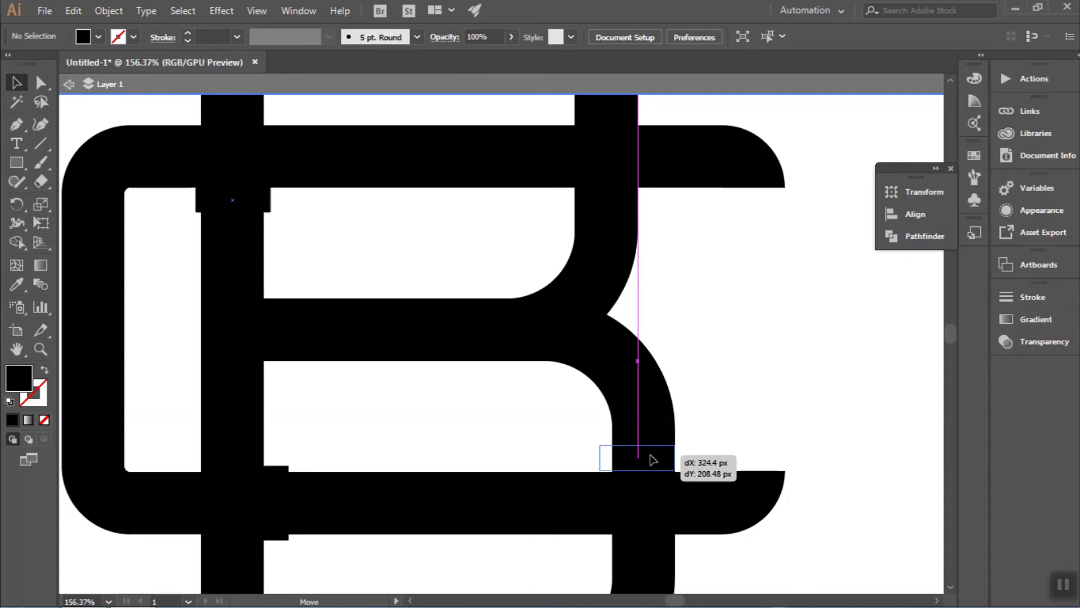
left_click_drag(653, 459, 653, 459)
key("z")
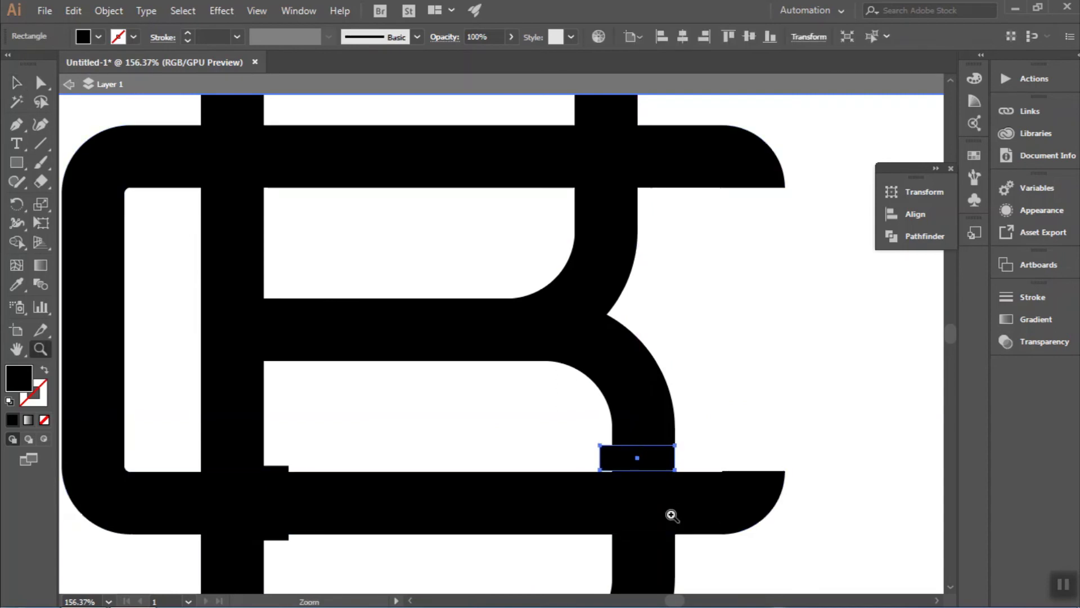
scroll(665, 478, "down", 3)
left_click_drag(559, 361, 641, 410)
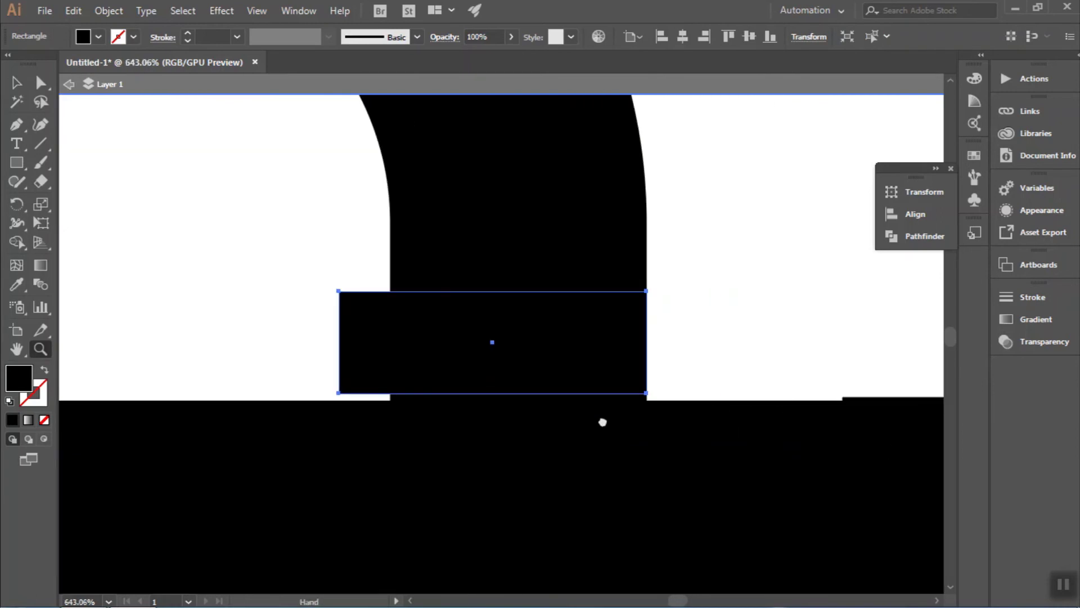
key("v")
Step: Snap the rectangle flush against the lower bar's edge in Outline view
key("ctrl+y")
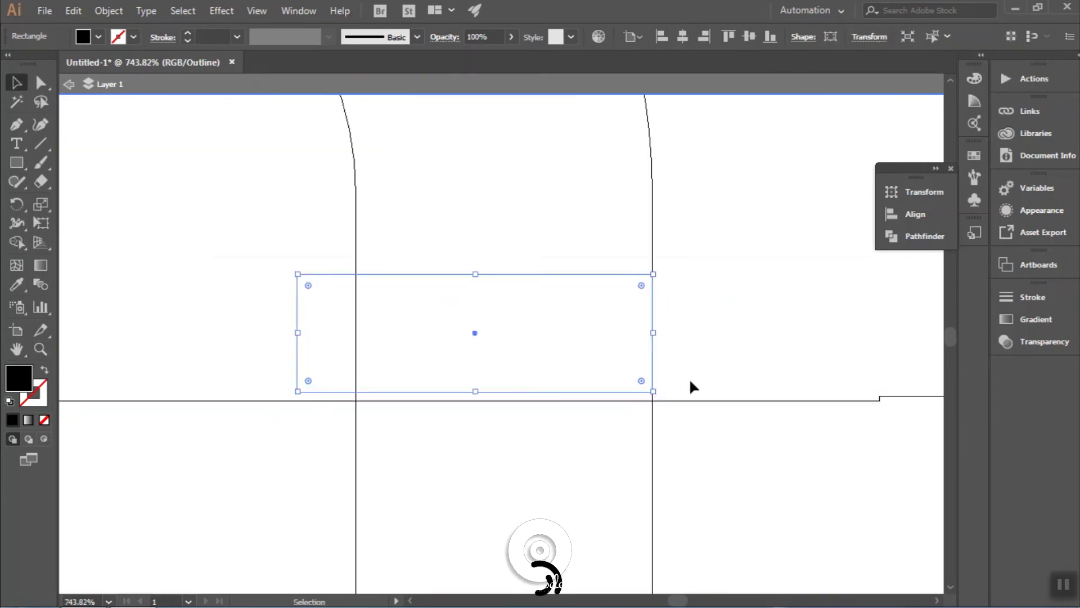
left_click(718, 363)
left_click_drag(557, 392, 565, 405)
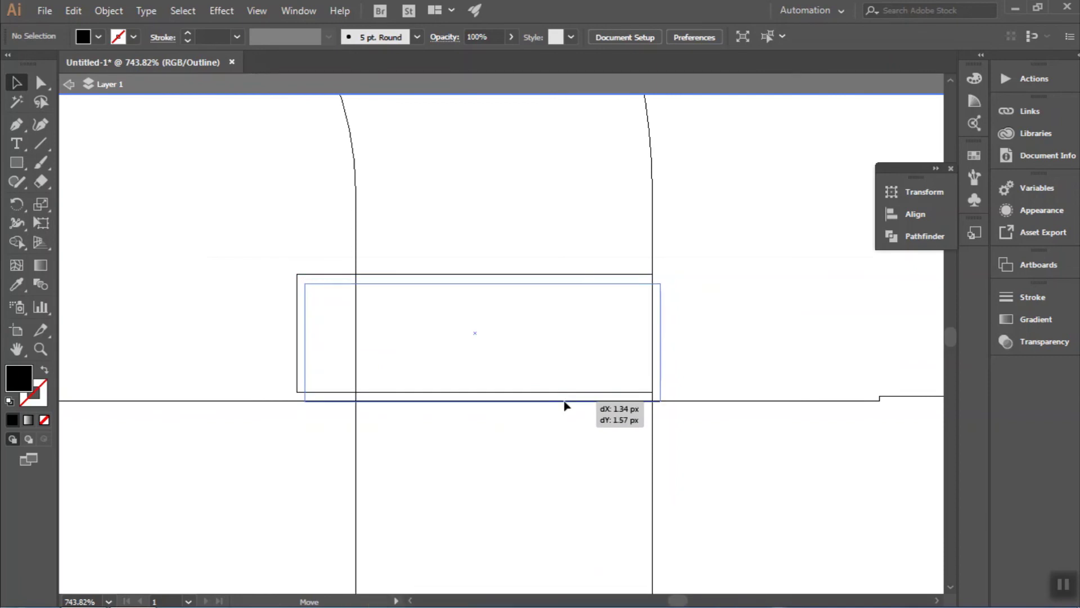
left_click_drag(565, 404, 564, 401)
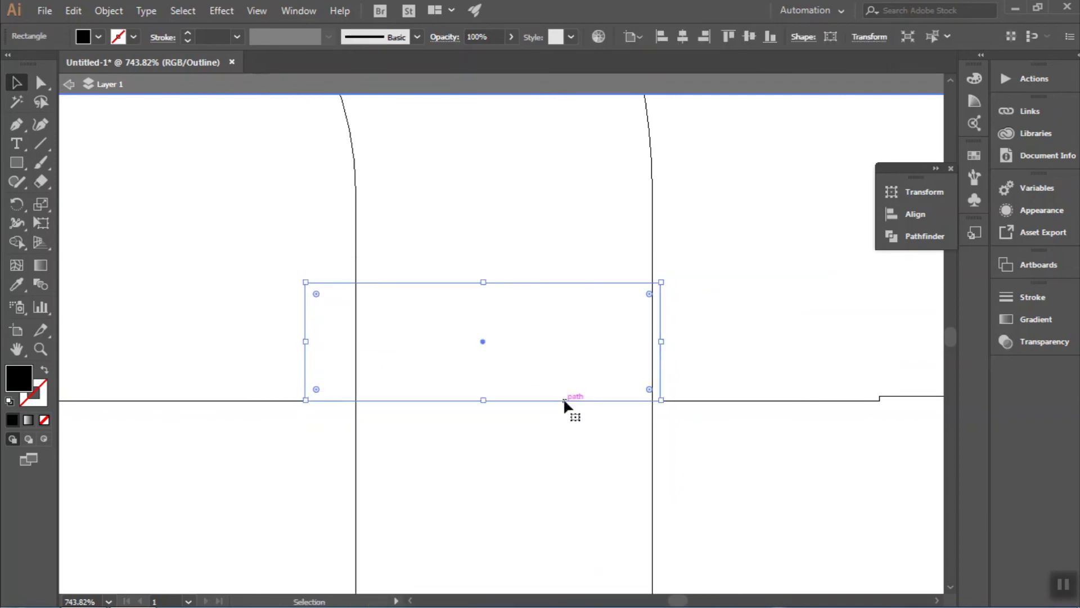
left_click(714, 347)
key("ctrl+y")
Step: Zoom out and direct-select the rectangle at the lower-right crossing
key("z")
mouse_move(714, 338)
left_mouse_down()
mouse_move(573, 355)
mouse_move(555, 437)
left_mouse_up()
key("v")
left_click(394, 268)
key("a")
left_click(619, 414)
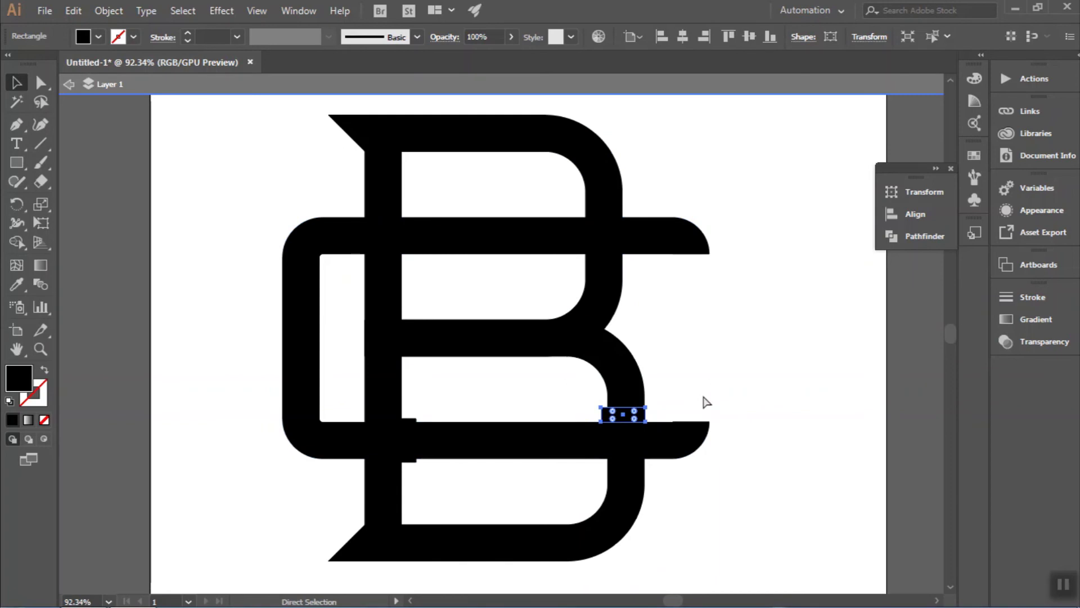
Step: Place rectangle copies on the upper-left and upper-right crossings of the B and frame
key("ctrl+z")
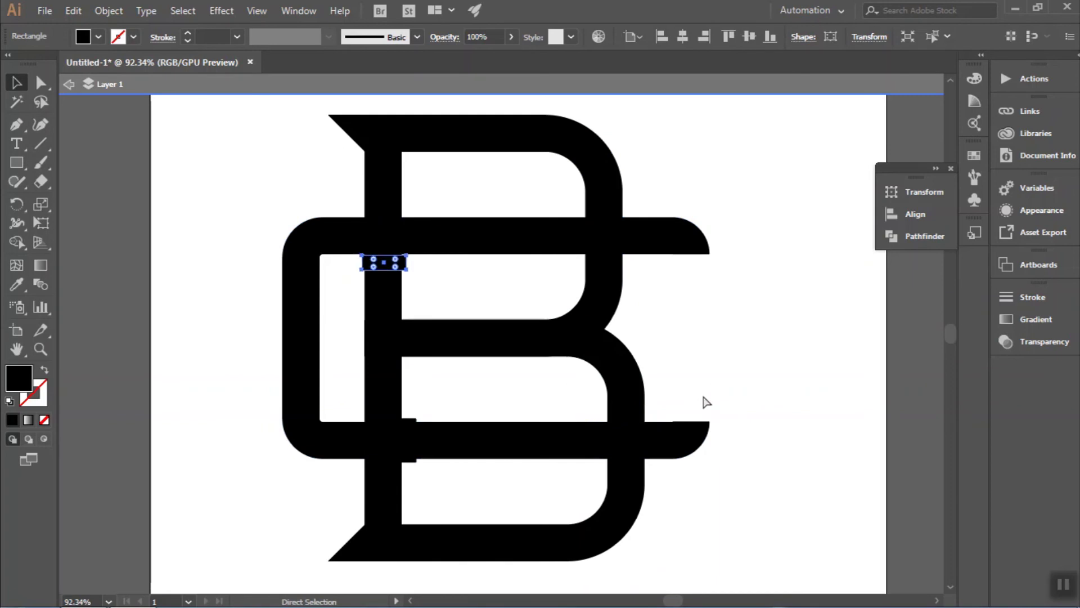
key("ctrl+shift+a")
key("ctrl+z")
left_click(707, 381)
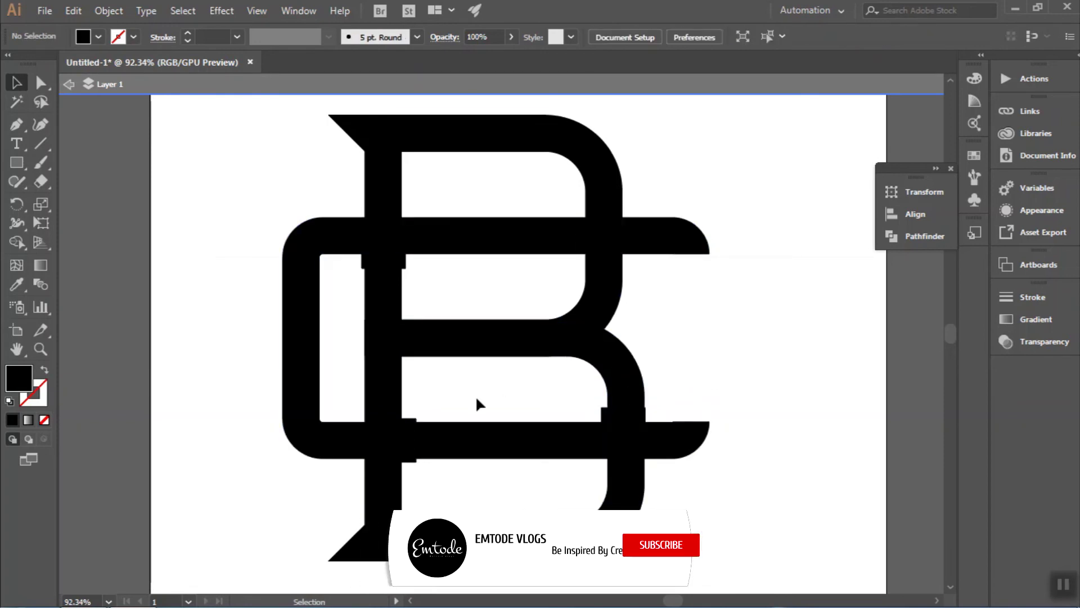
left_click_drag(415, 428, 586, 227)
left_click(726, 339)
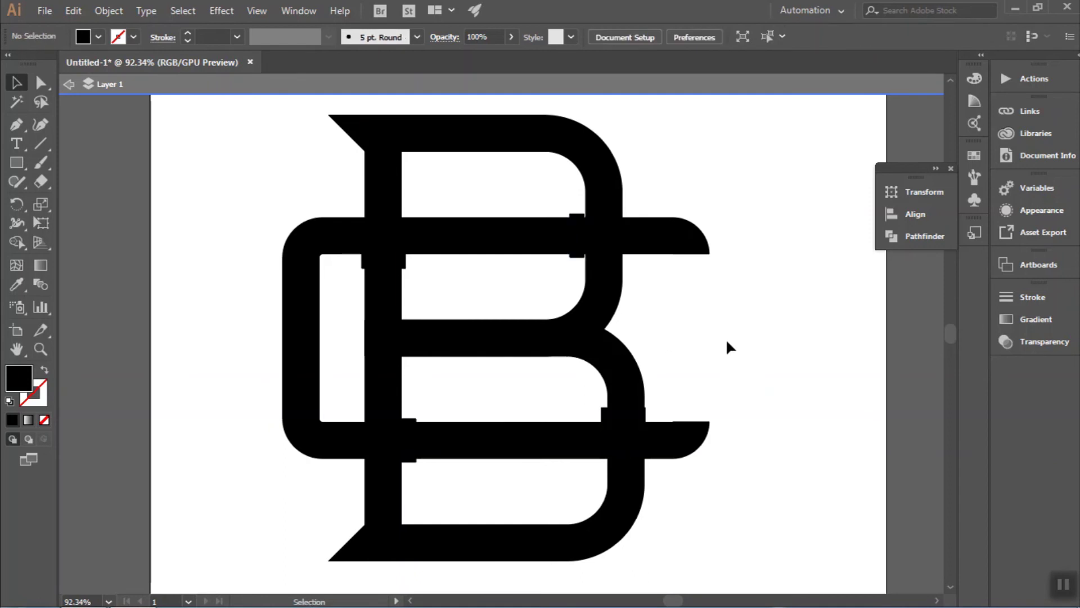
Step: Zoom in and nudge the upper-right rectangle snug against the stem
key("z")
left_click(561, 224)
left_click(494, 414)
key("v")
left_click(408, 293)
left_click_drag(403, 286, 413, 284)
left_click(363, 231)
Step: Unite the rounded frame and the B into one shape with Pathfinder
scroll(362, 381, "down", 3)
scroll(363, 388, "down", 3)
key("v")
left_click(363, 388)
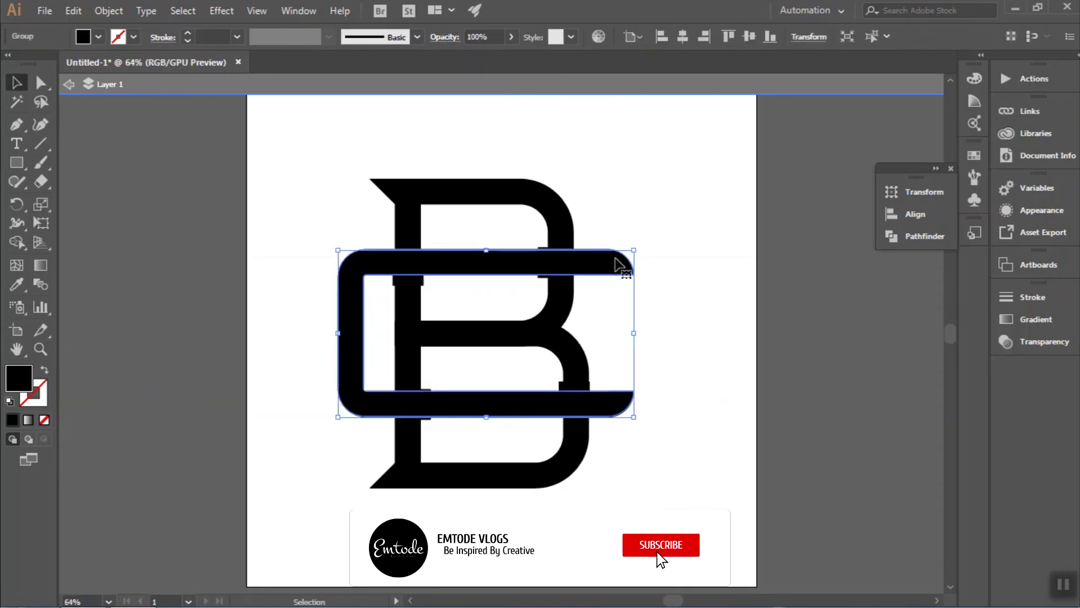
left_click(534, 217, "shift")
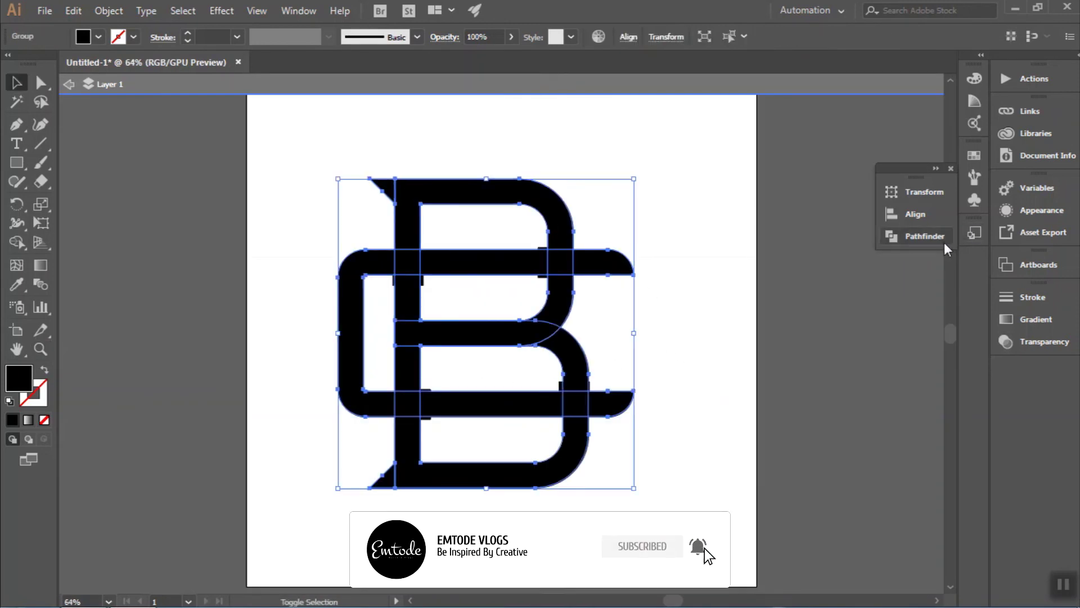
left_click(924, 235)
left_click(706, 225)
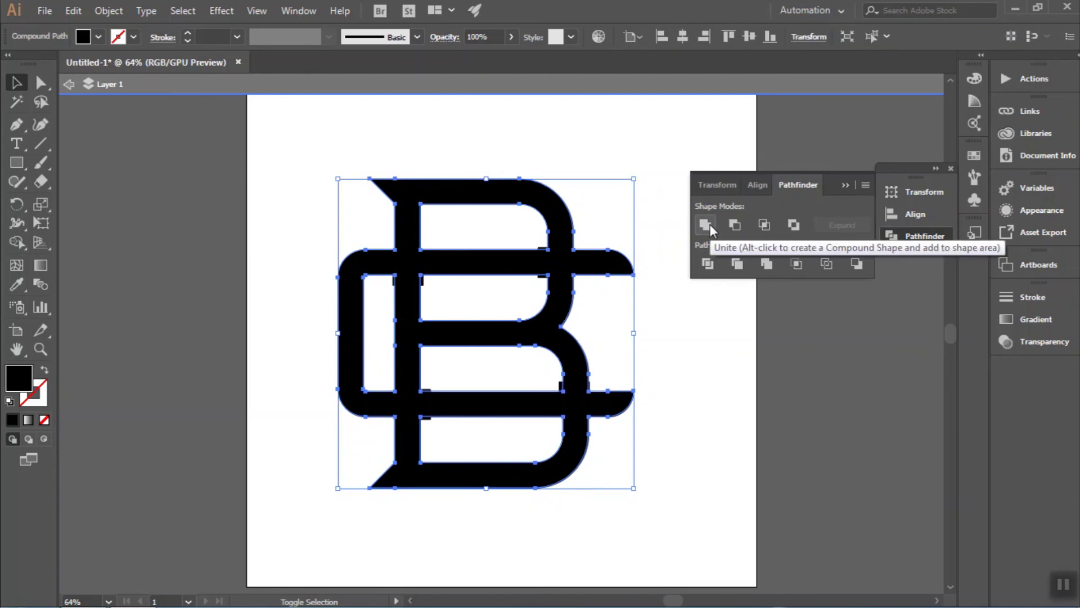
left_click(728, 390)
Step: Cut the four crossing rectangles out of the merged monogram with Minus Front
left_click(422, 282)
left_click(425, 404, "shift")
left_click(573, 387, "shift")
left_click(542, 261, "shift")
left_click(559, 213, "shift")
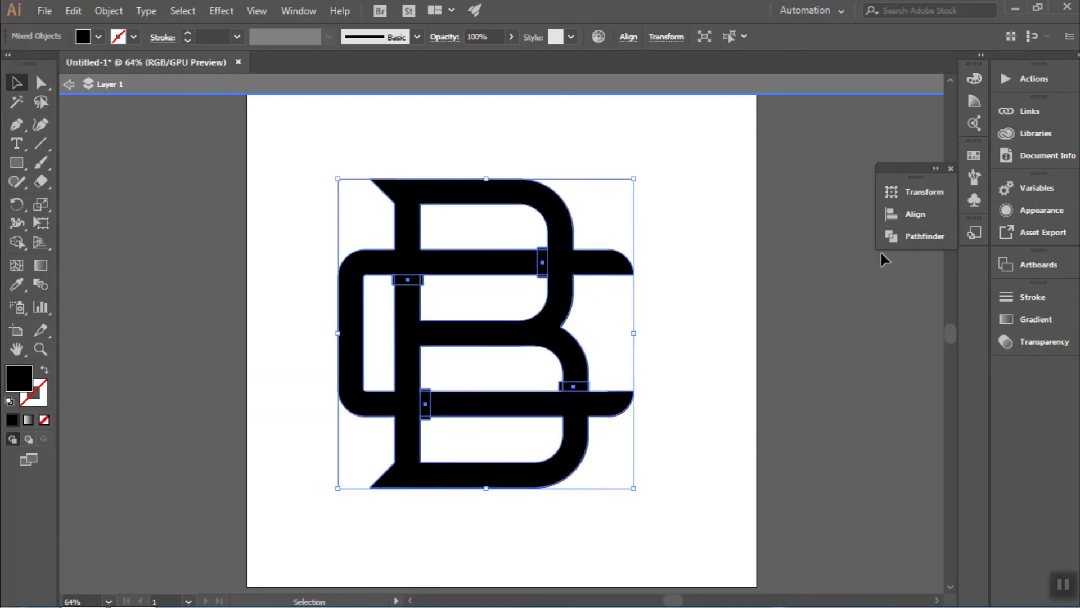
left_click(891, 236)
left_click(734, 225)
left_click(709, 362)
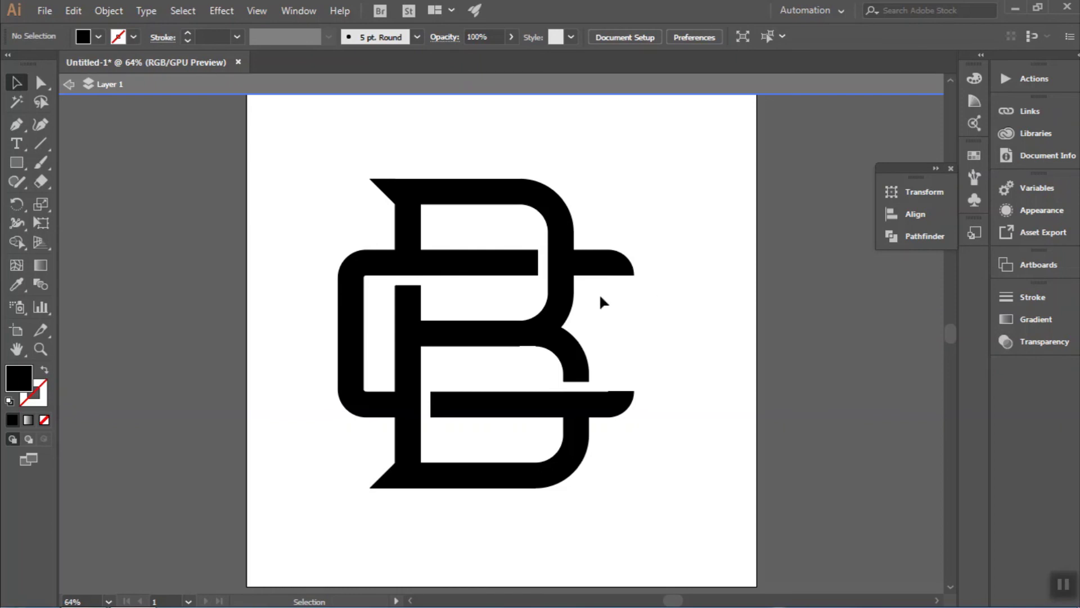
Step: Centre the monogram on the artboard, shrink it slightly and rotate it 45°
left_click(565, 282)
left_click(682, 37)
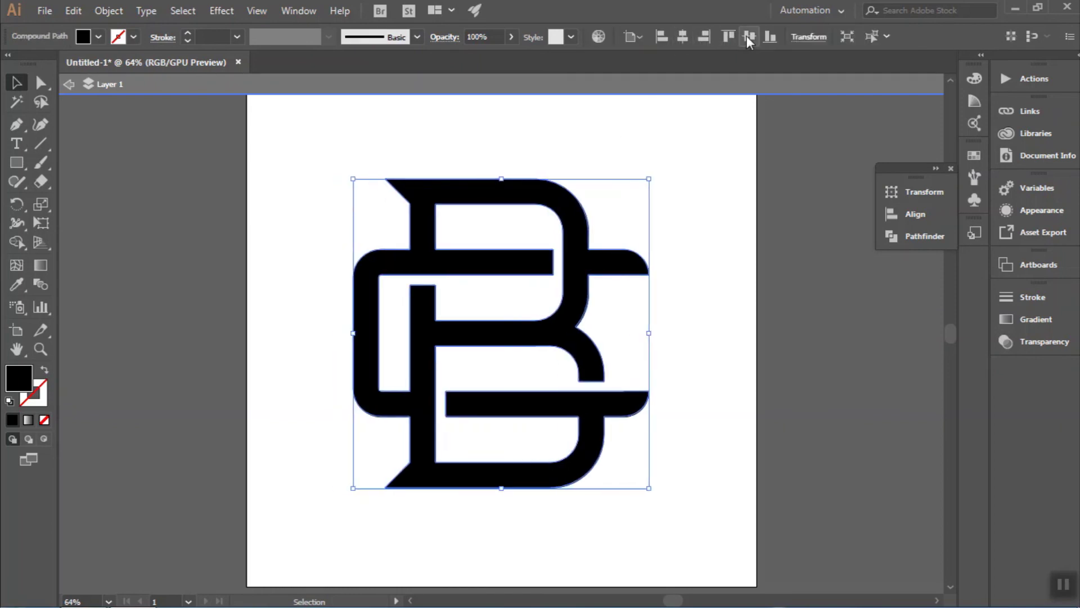
left_click(720, 201)
left_click(628, 263)
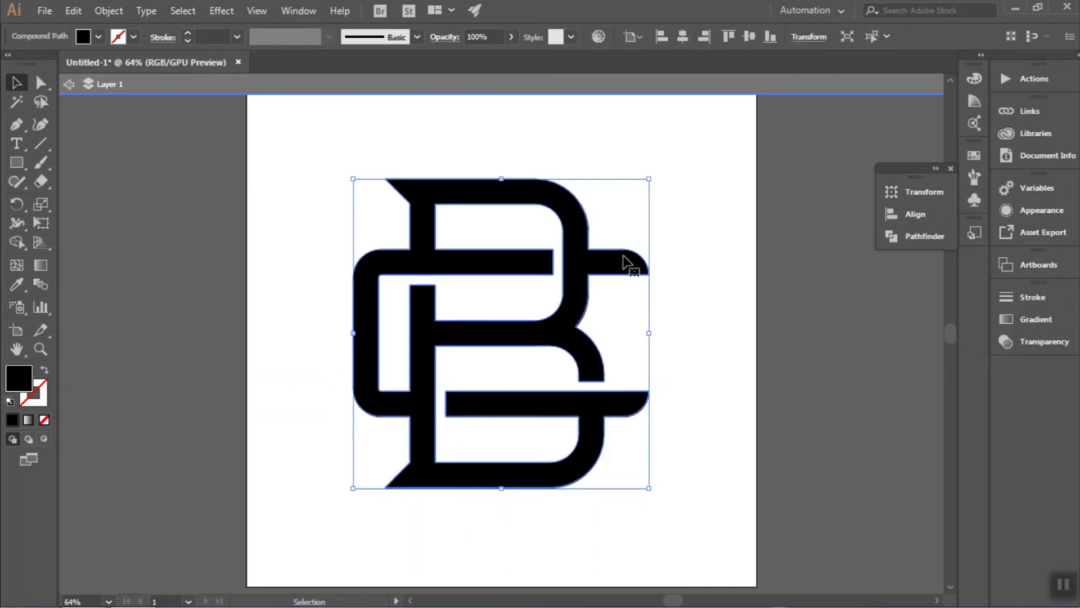
left_click_drag(651, 178, 640, 193)
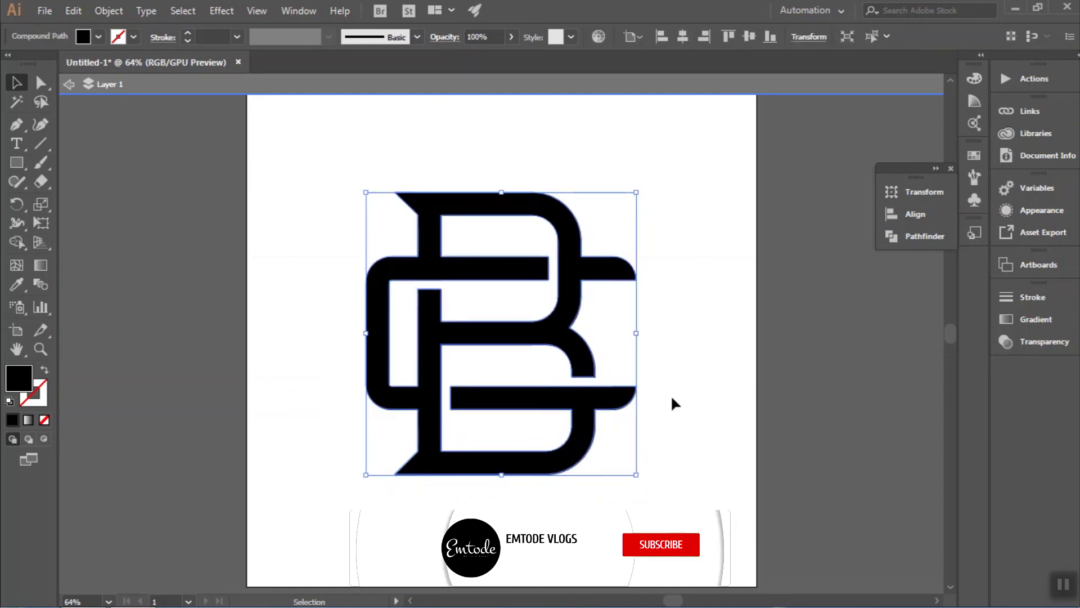
left_click_drag(672, 403, 573, 503)
left_click(681, 488)
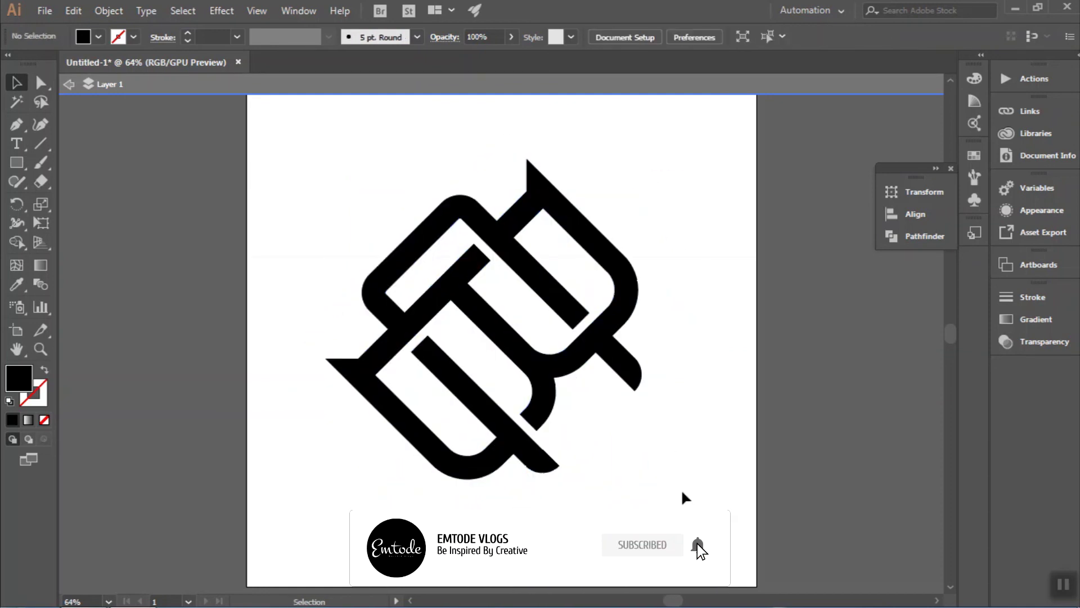
Step: Duplicate the artboard and logo to the right and make the copy's logo white
scroll(460, 401, "down", 3)
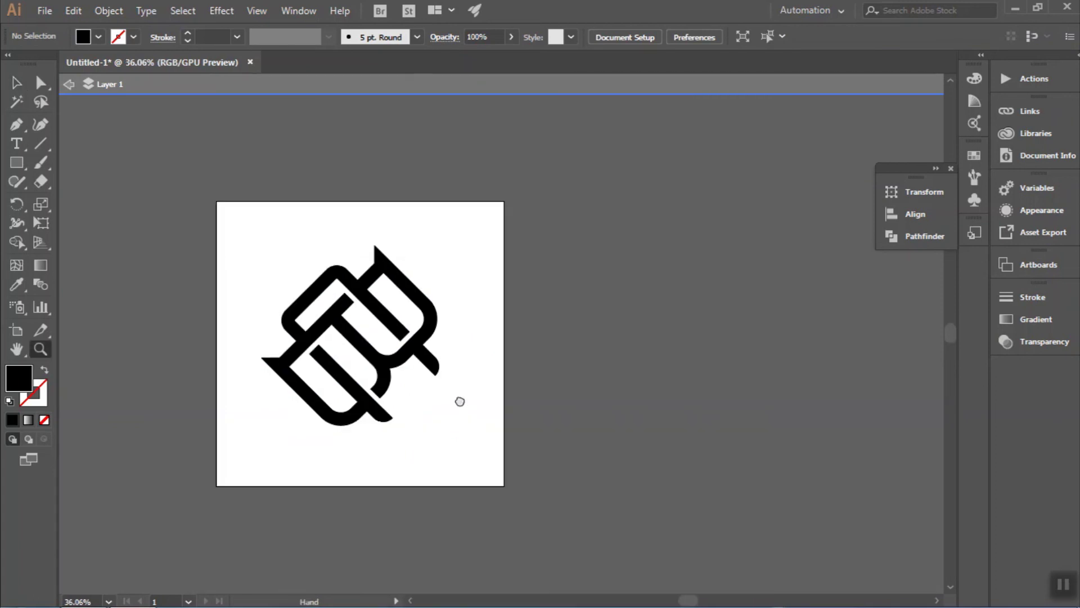
key("shift+o")
left_click_drag(456, 401, 738, 434)
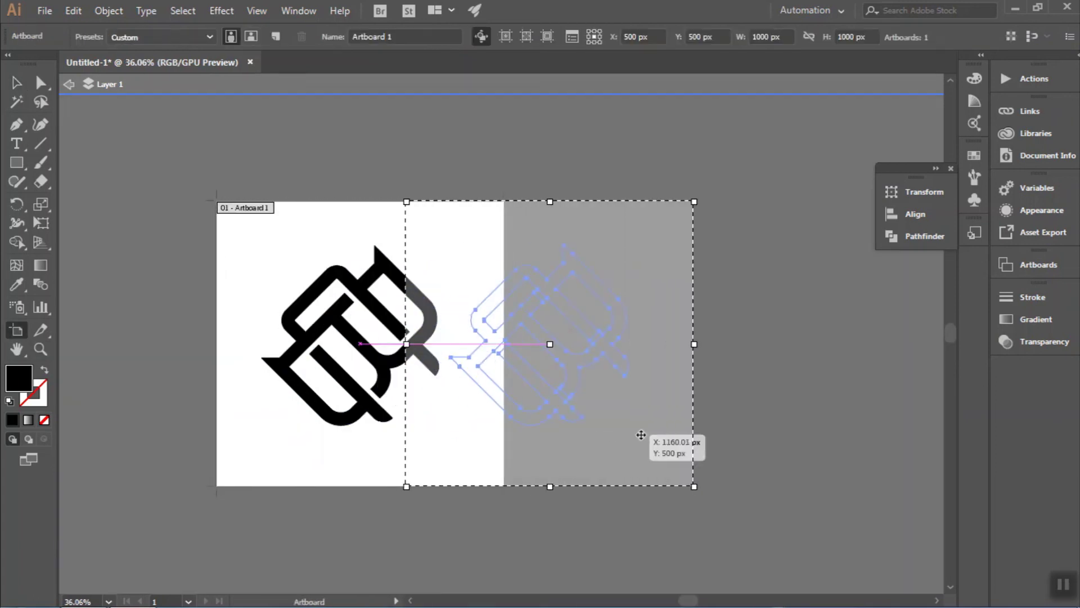
key("v")
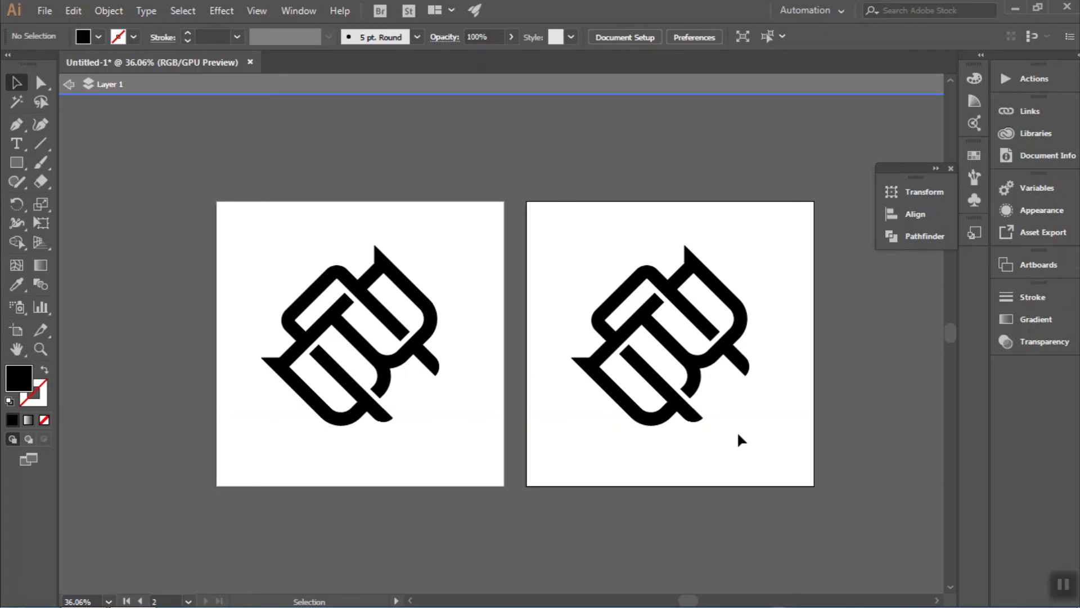
left_click(691, 369)
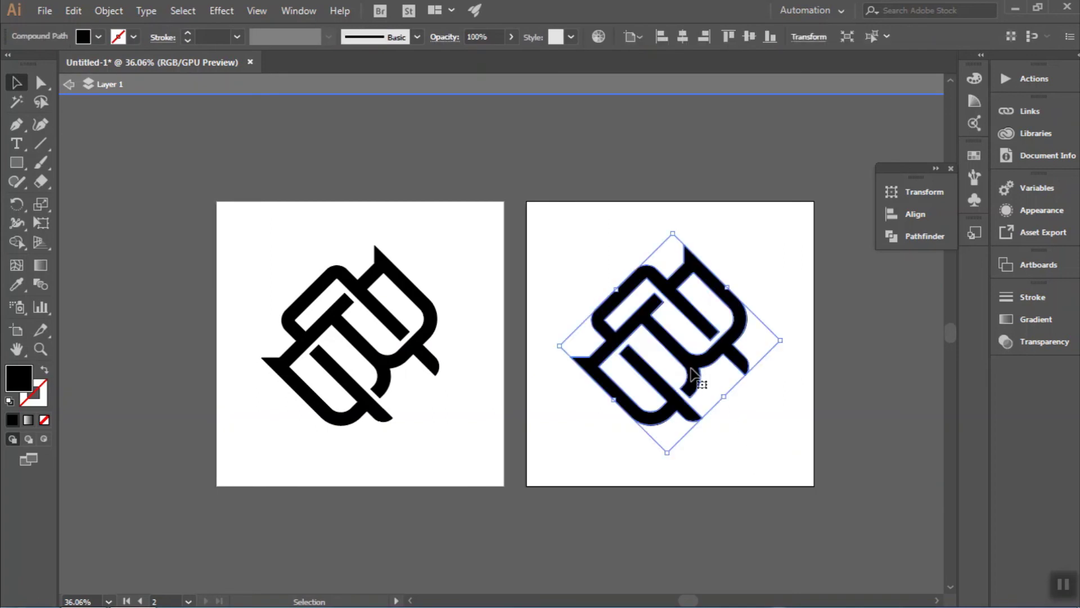
key("i")
left_click(741, 424)
Step: Draw a 1000×1000 px square with the Rectangle tool on the second artboard
key("v")
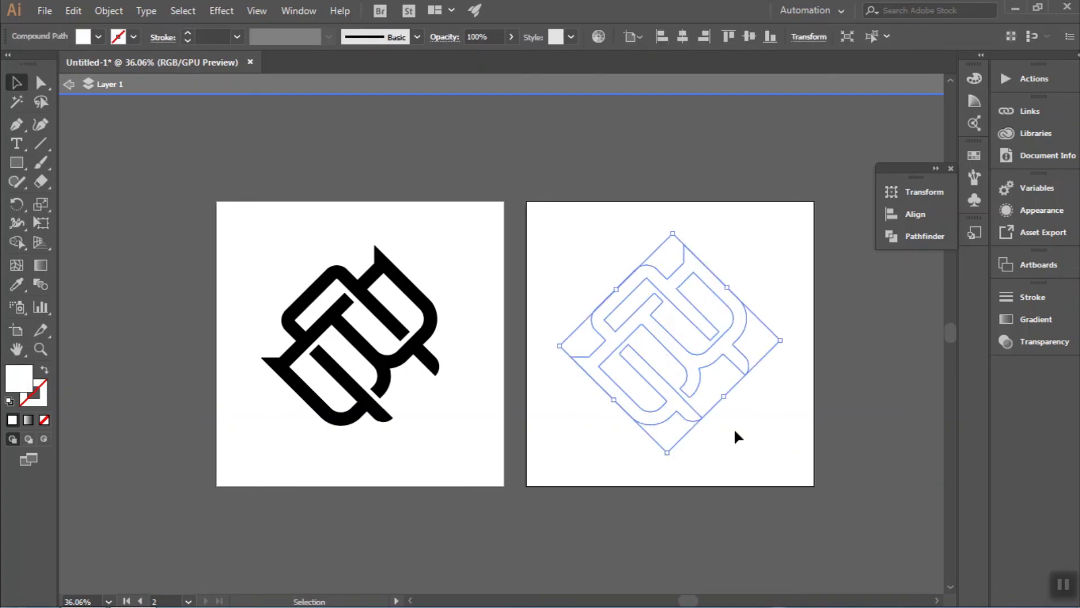
left_click(733, 427)
key("m")
left_click(735, 431)
type("10")
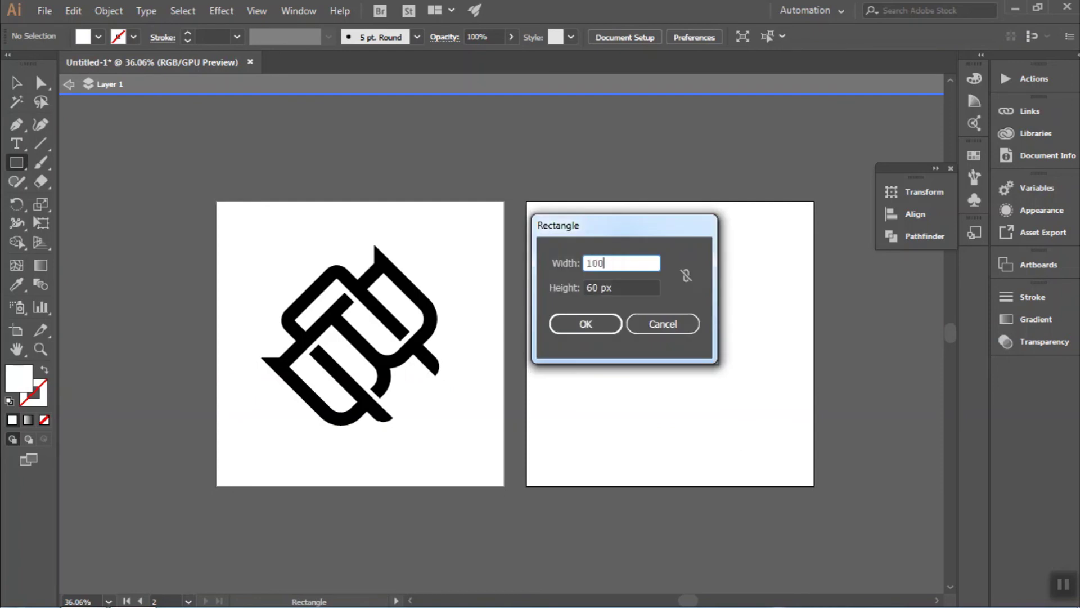
type("0")
key("Tab")
type("1")
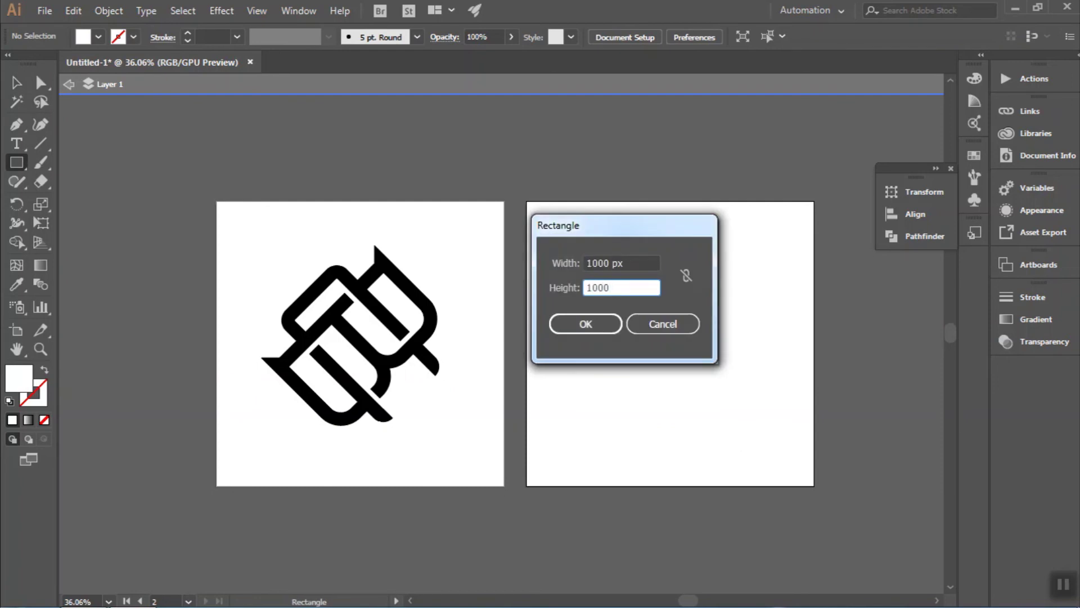
key("Return")
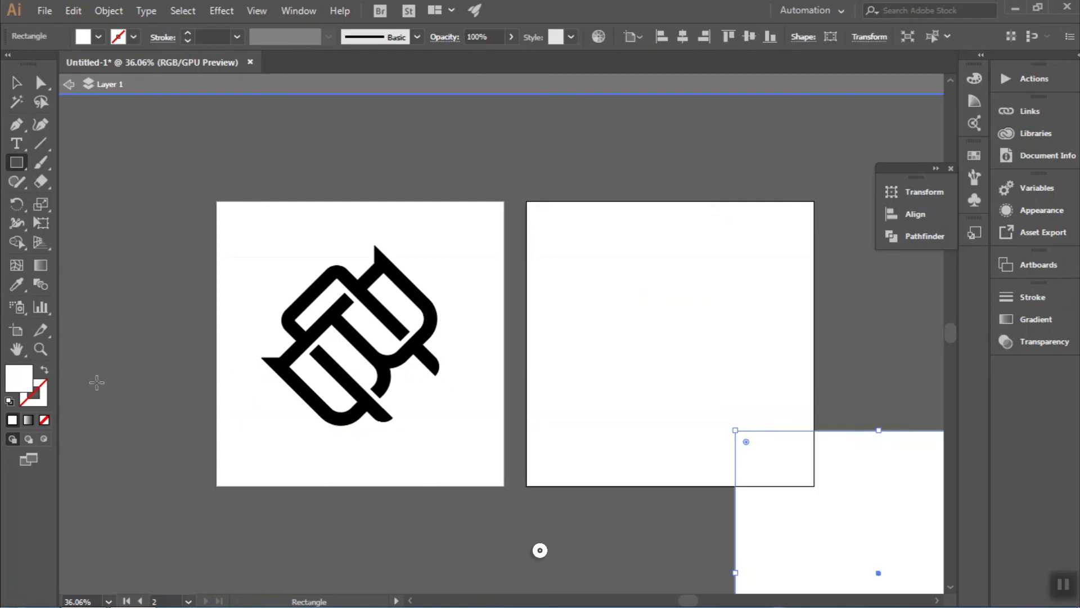
Step: Fill the square black and centre it on the right artboard
left_click(16, 82)
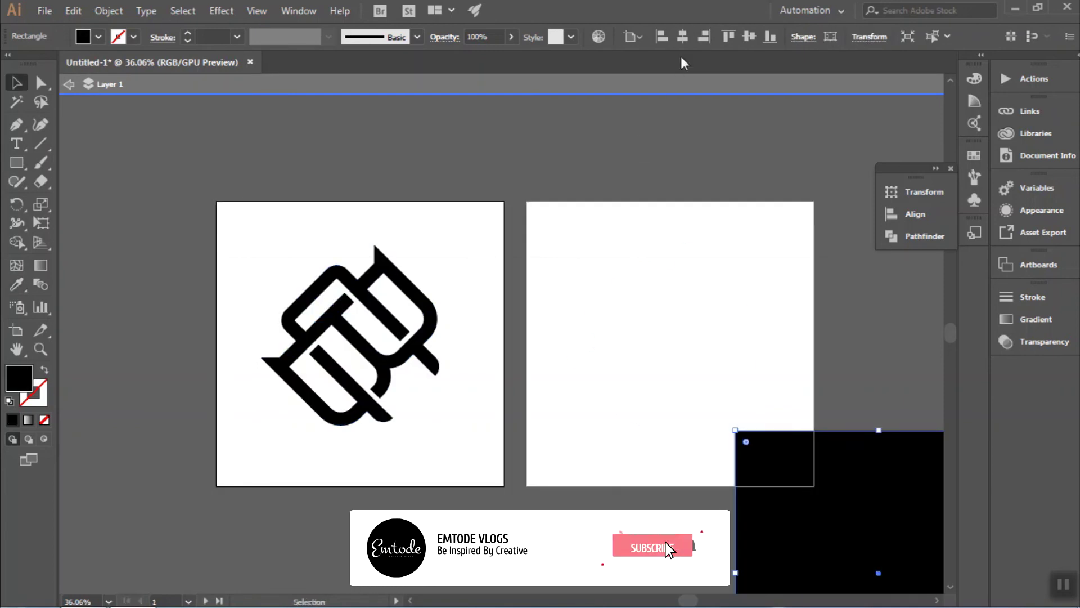
left_click(683, 37)
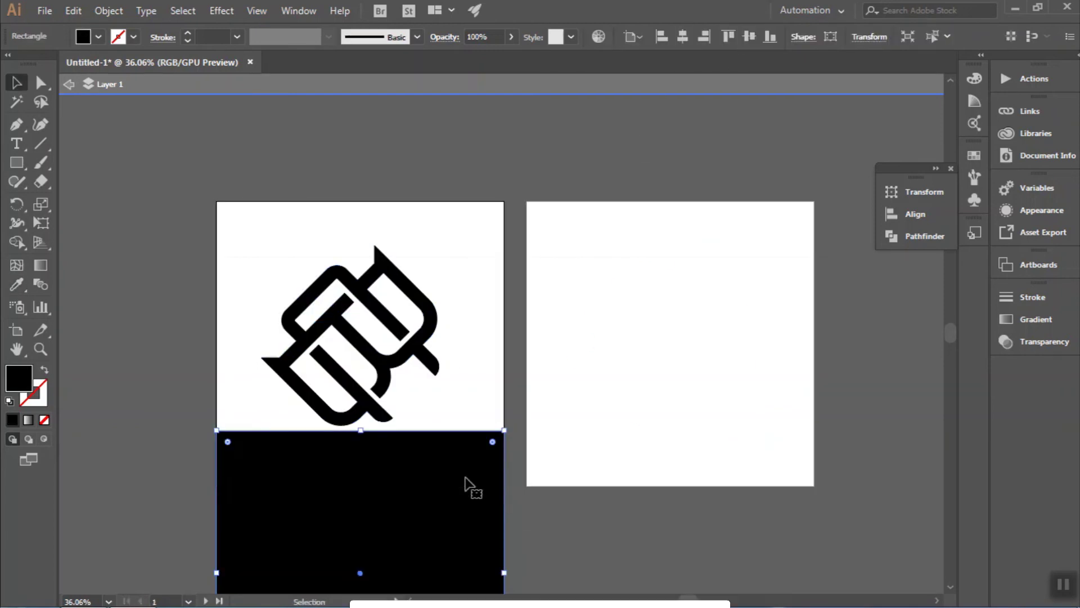
left_click(747, 36)
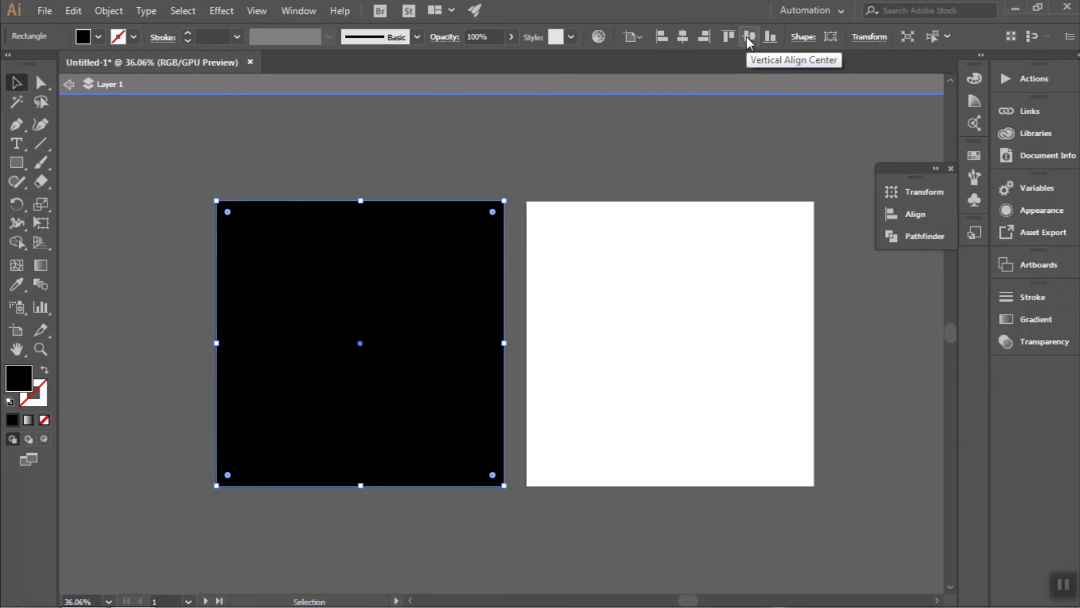
left_click(644, 419)
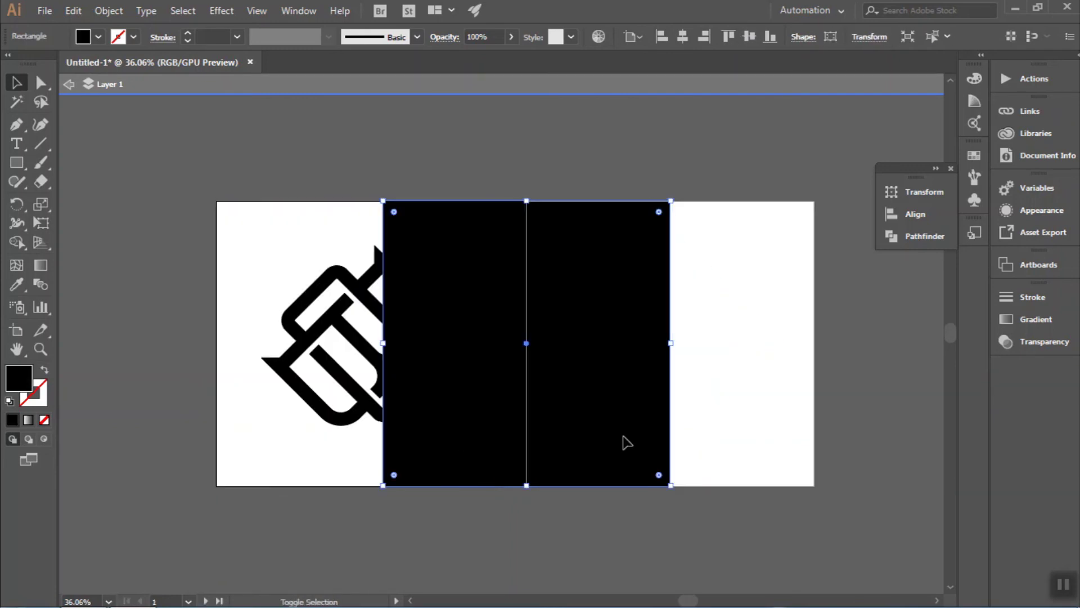
left_click(613, 465)
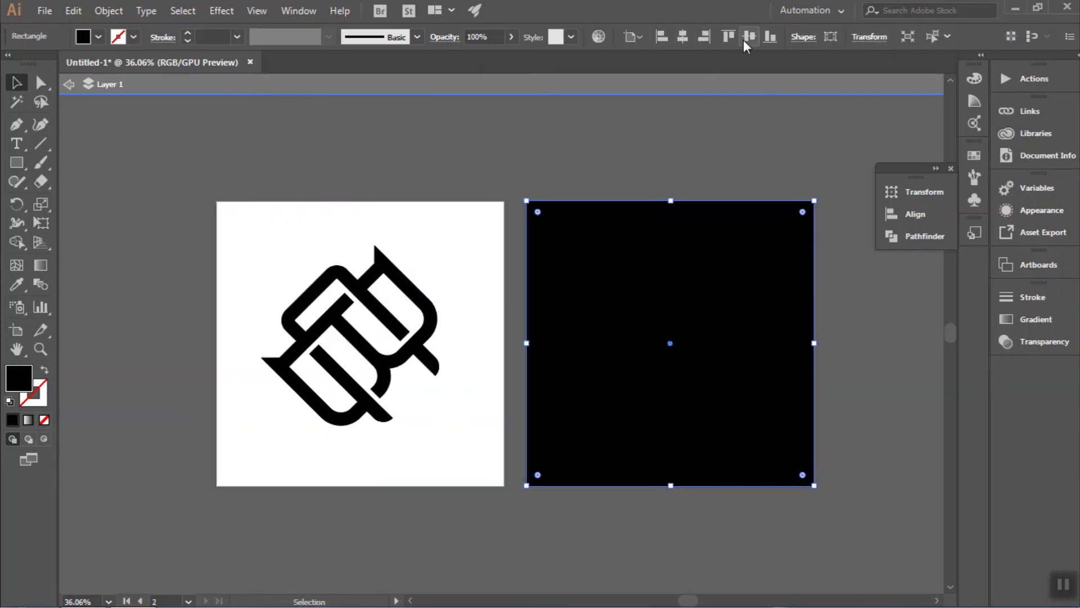
left_click(748, 145)
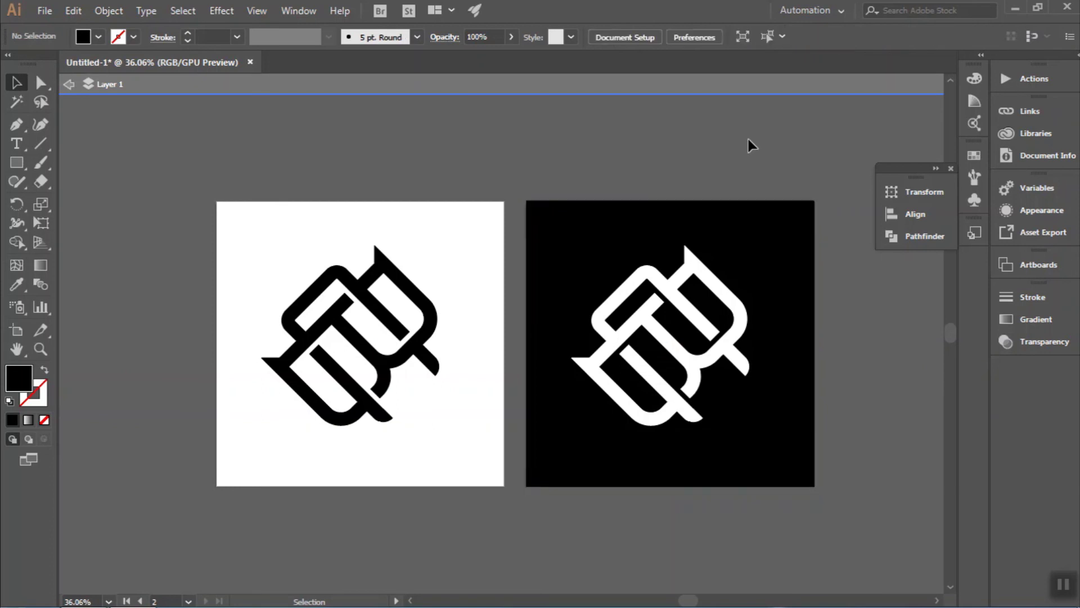